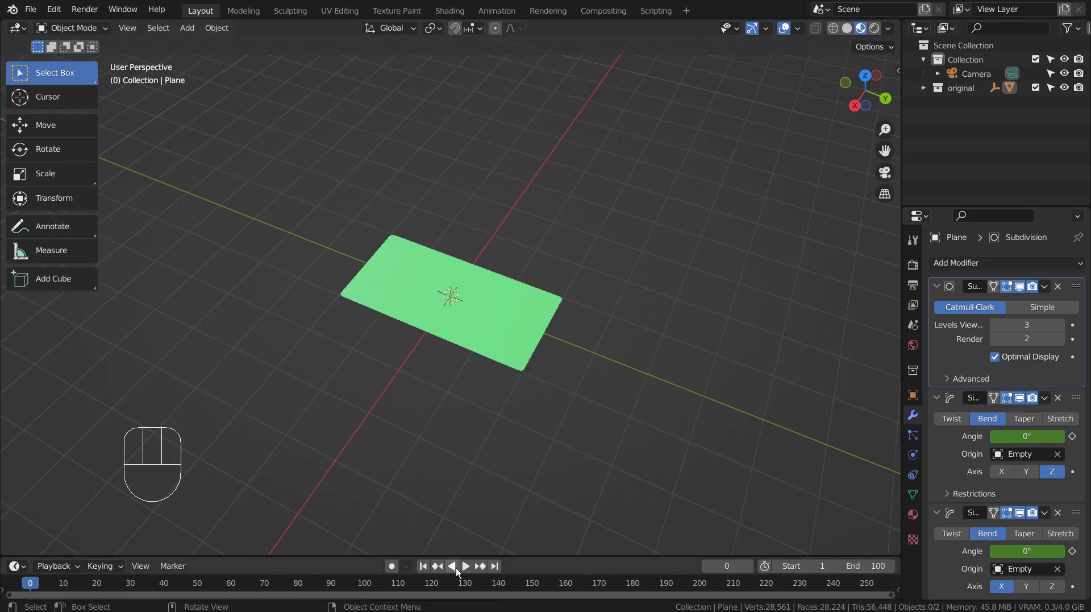
Play the existing bending animation, then stop it and rewind to the start.
click(466, 569)
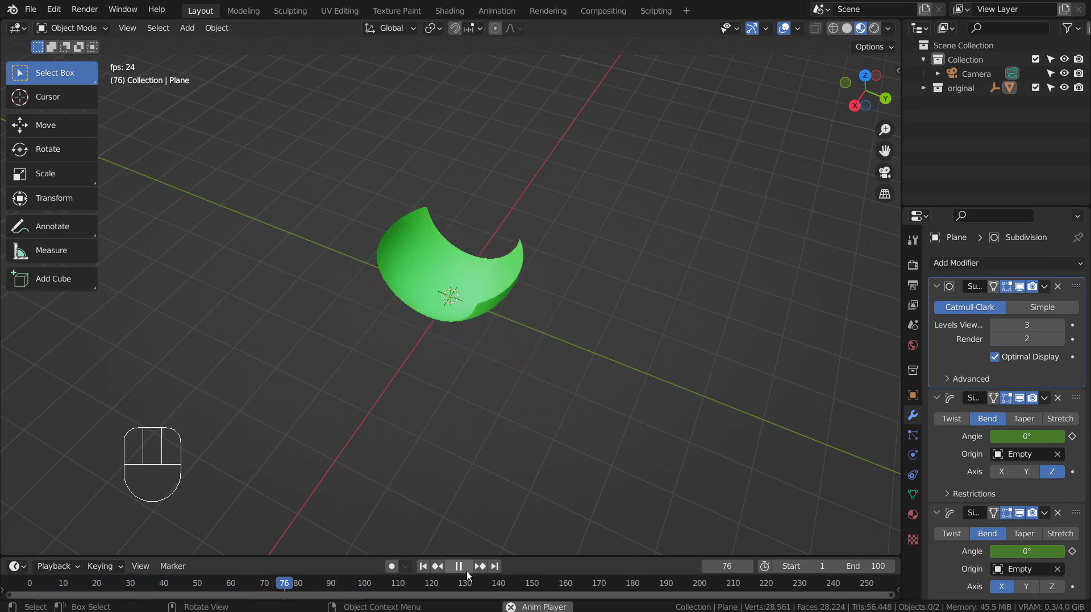
click(466, 571)
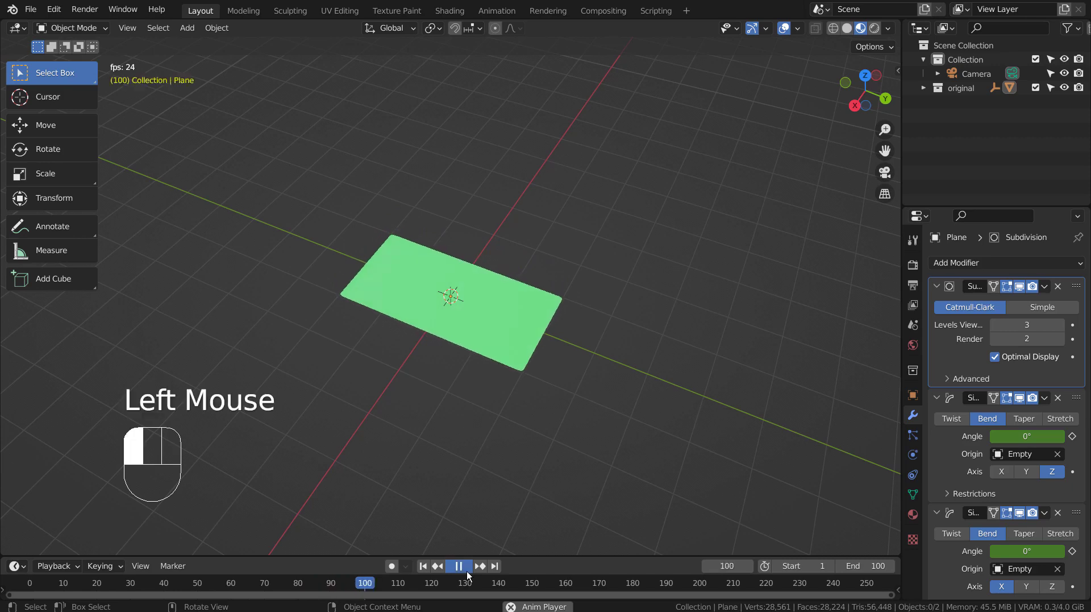
click(424, 567)
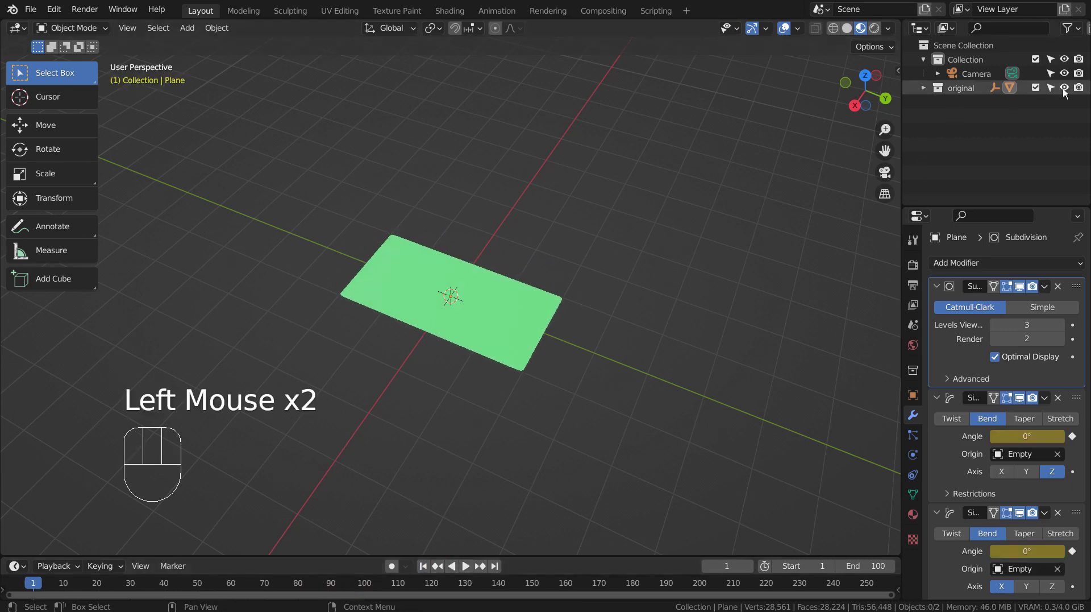
Exclude the 'original' collection and make Collection the target for new objects.
click(1036, 88)
click(988, 60)
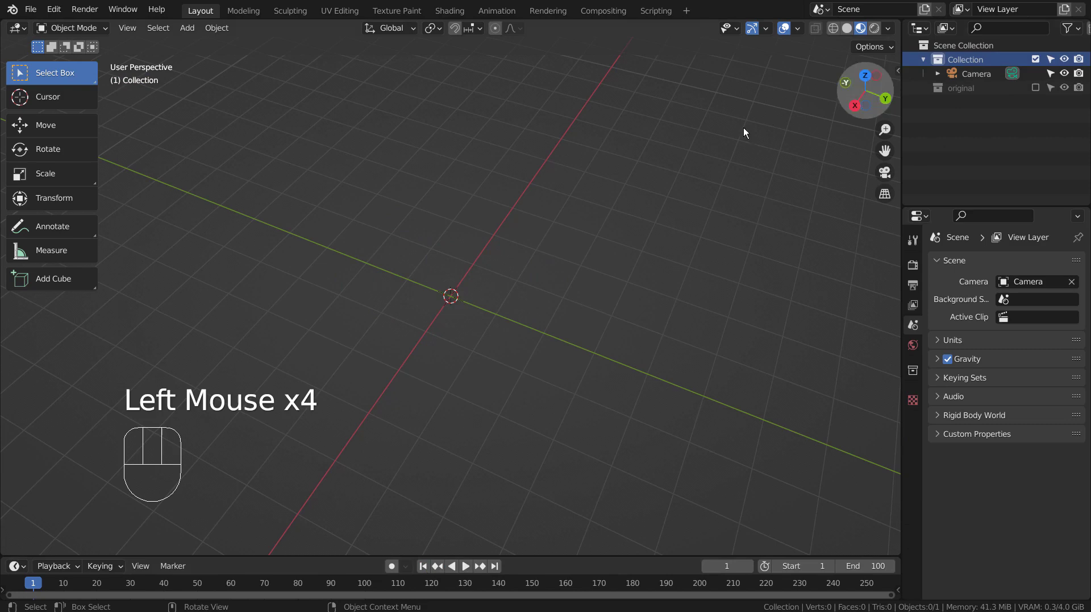
click(495, 249)
Add a new plane and scale it to 2 along Y.
key(shift+a)
mouse_move(476, 249)
click(530, 244)
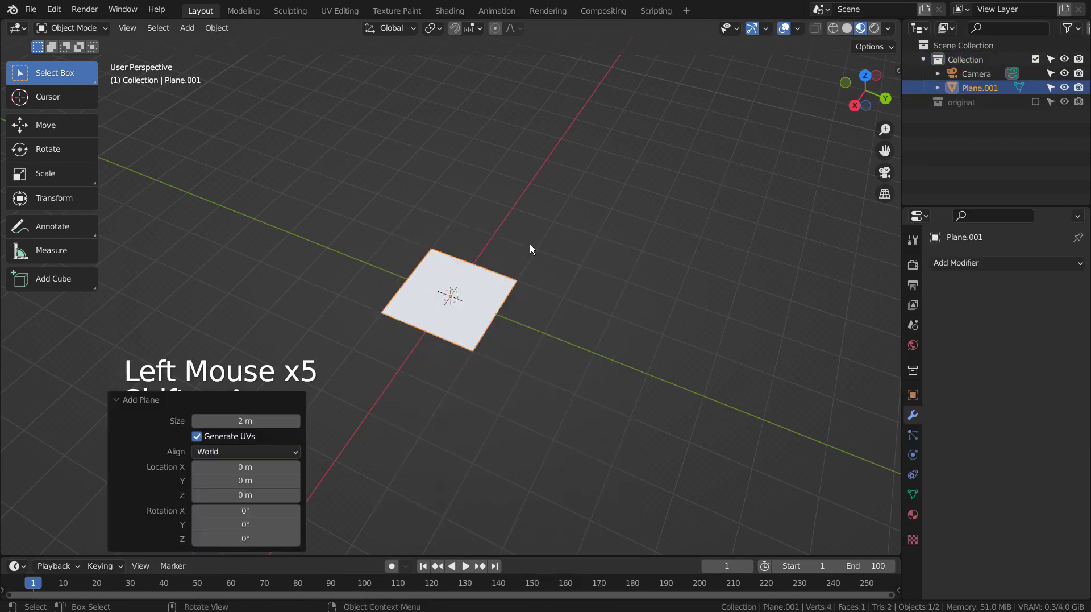
text(s)
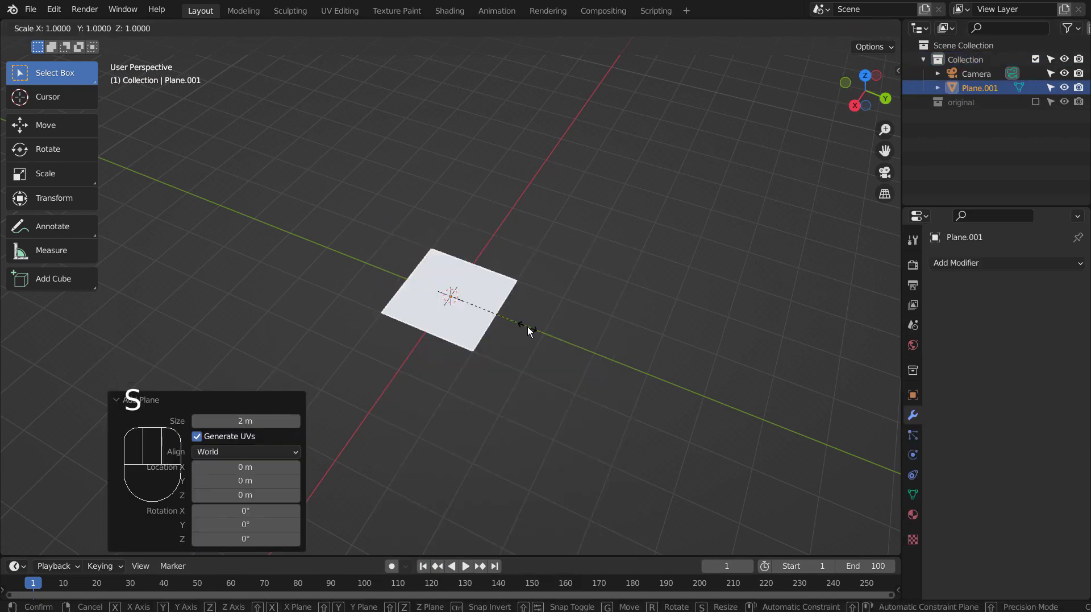
text(y2)
key(Return)
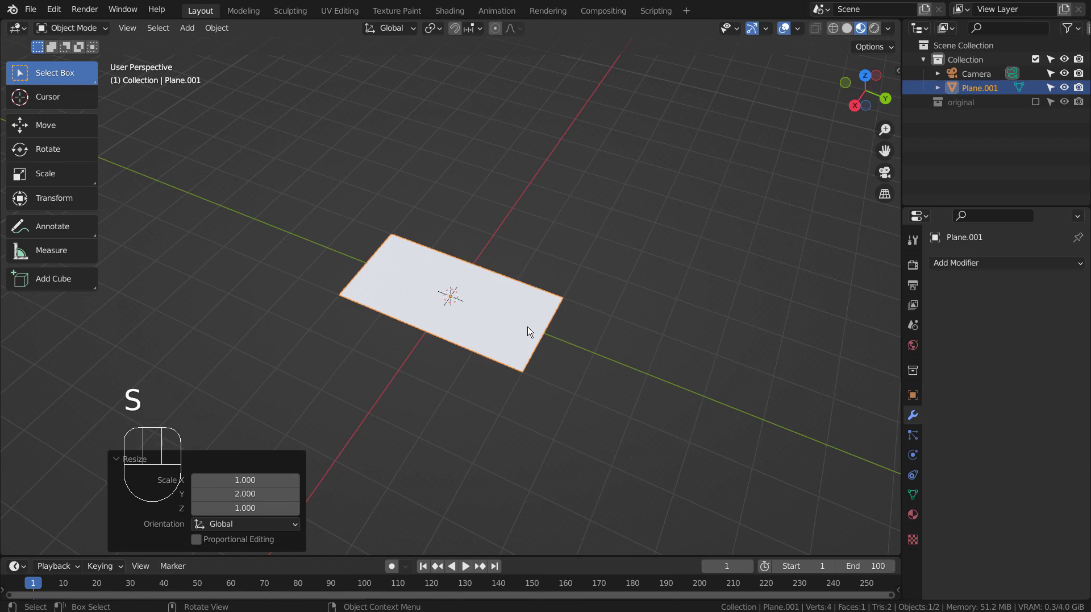
Subdivide Plane.001 in Edit Mode with 20 cuts, then return to Object Mode.
key(Tab)
right_click(500, 253)
click(500, 253)
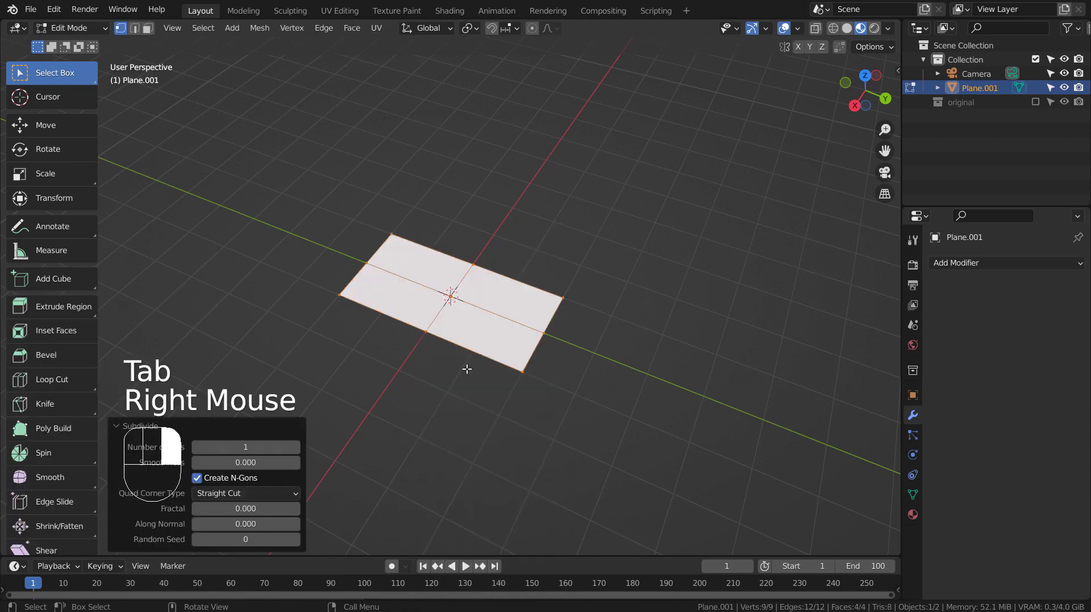
click(252, 449)
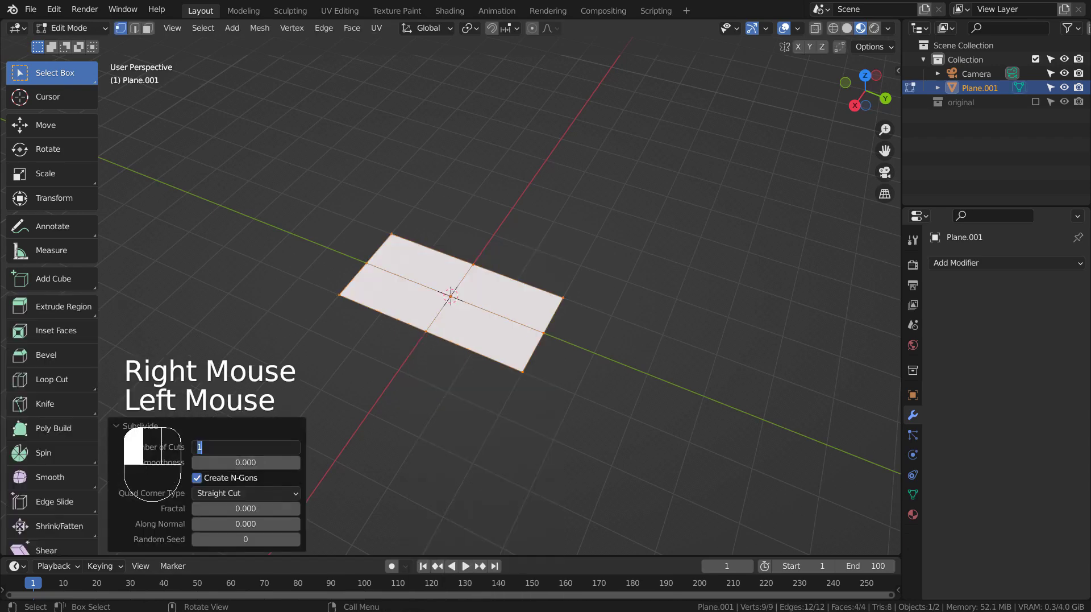
text(20)
key(Return)
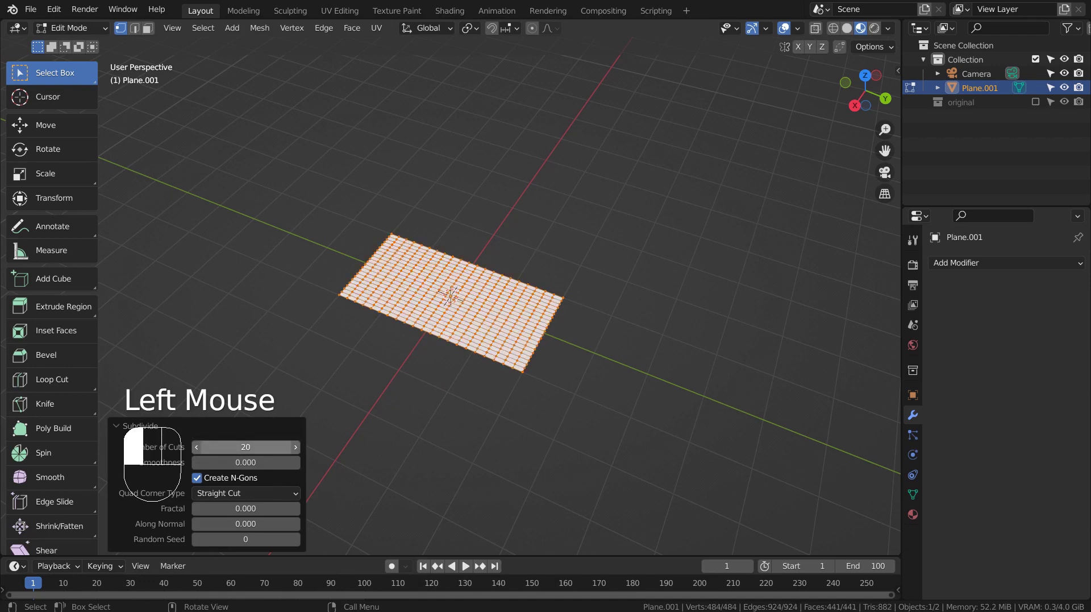
key(Tab)
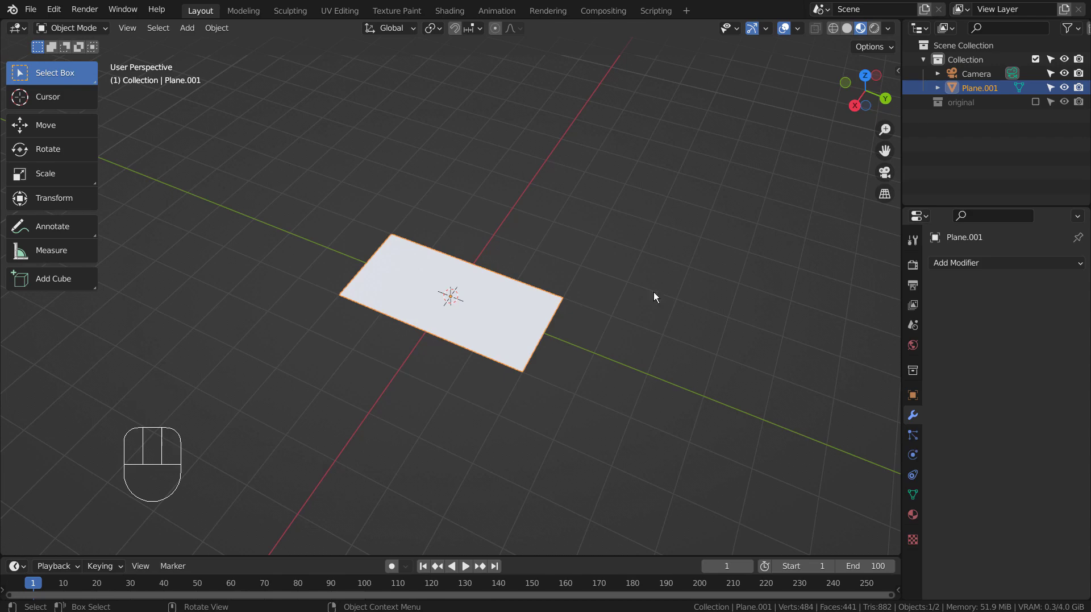
Add a Plain Axes empty at the origin and rotate it 90° about X.
key(shift+a)
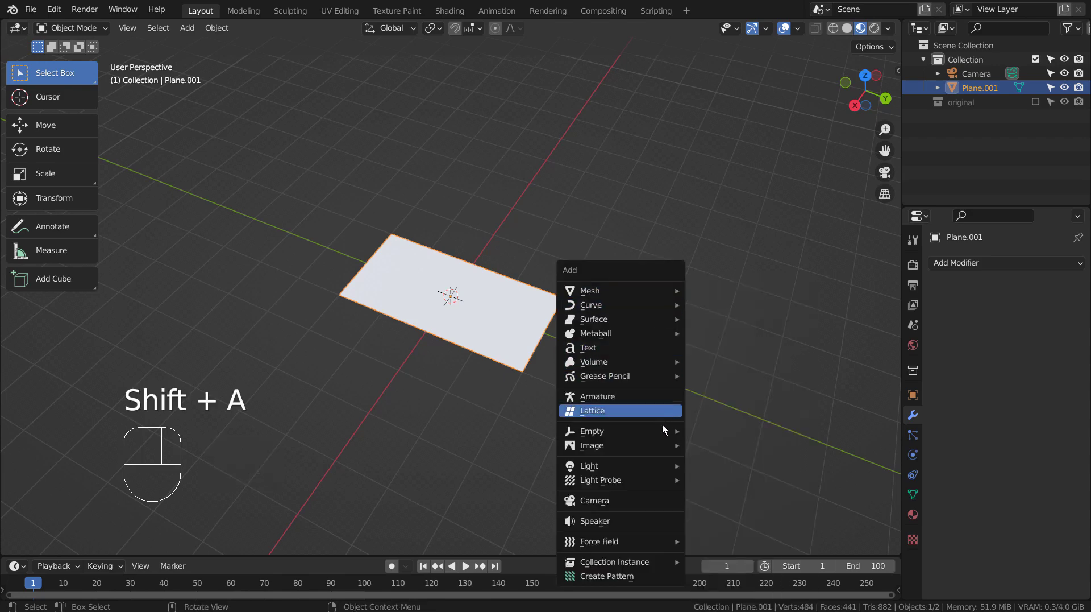
mouse_move(663, 430)
click(726, 433)
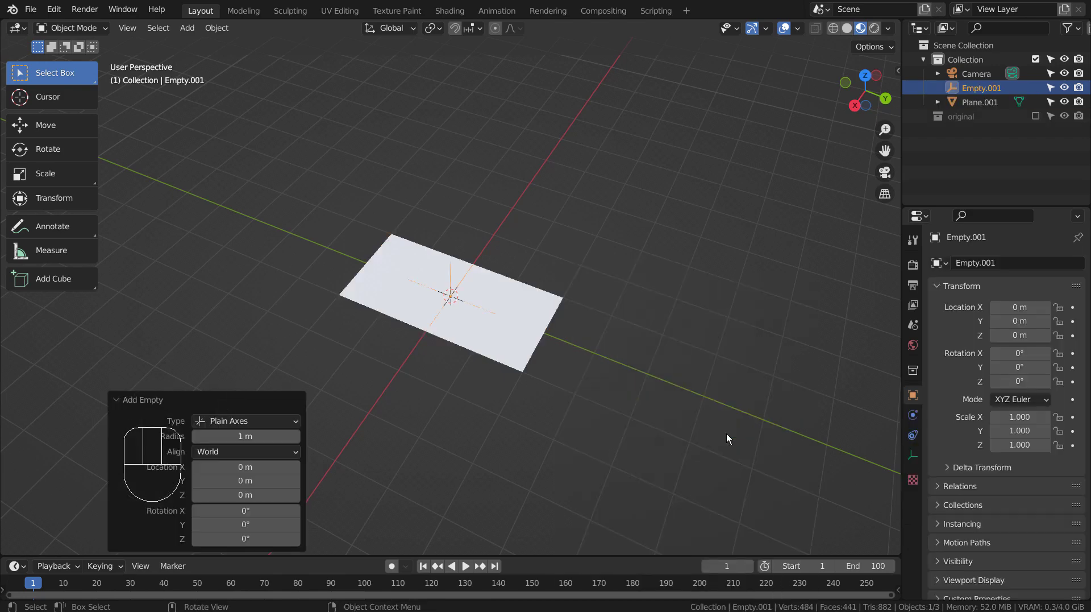
text(rx90)
key(Return)
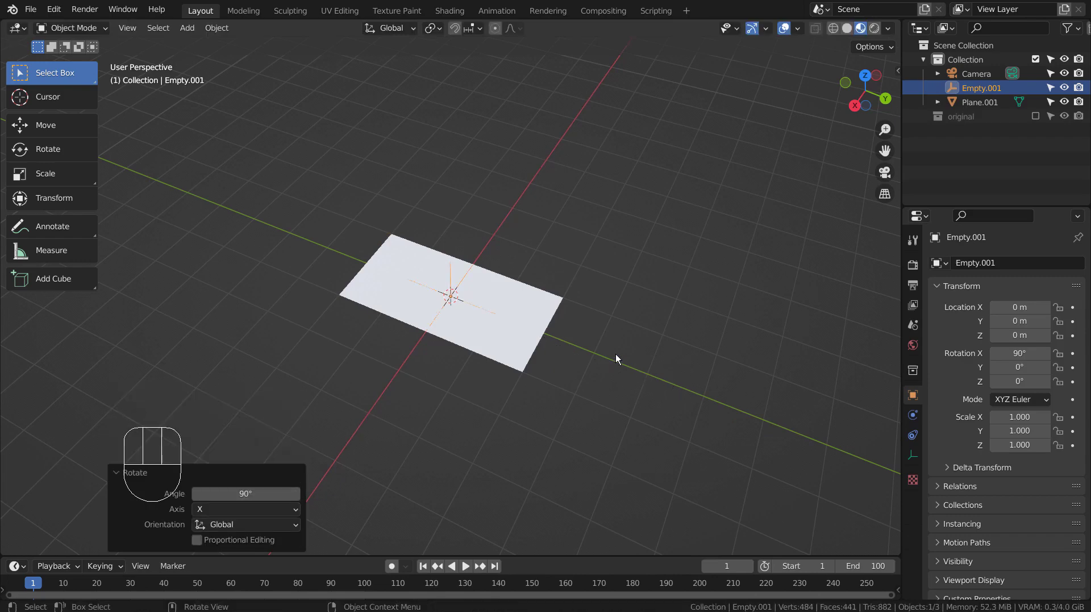
Add two Simple Deform modifiers to Plane.001 and set both to Bend.
click(554, 316)
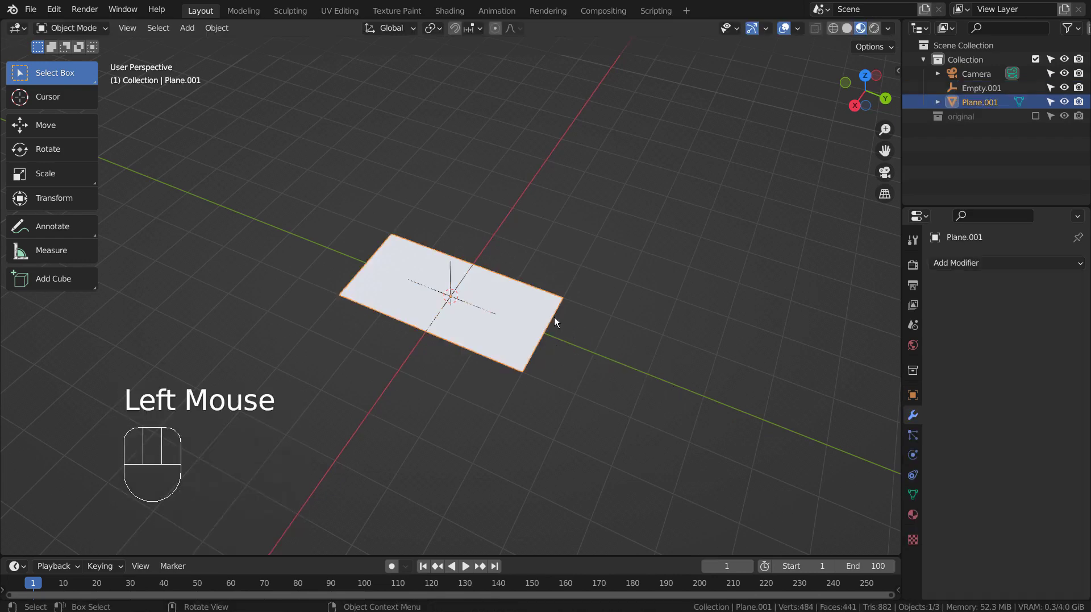
click(913, 416)
click(978, 262)
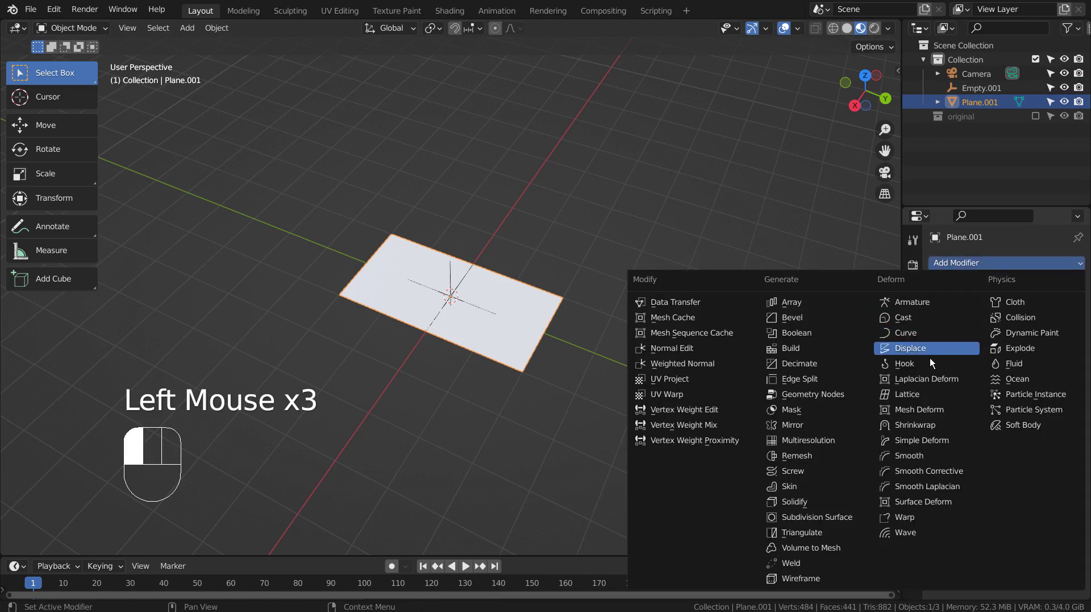
click(937, 438)
click(1011, 263)
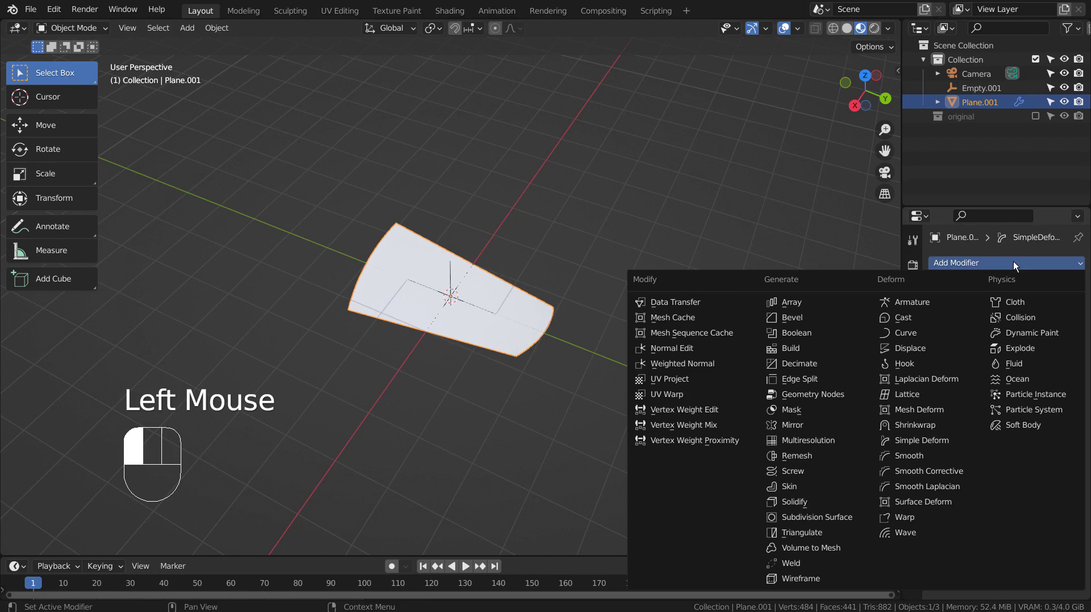
click(945, 445)
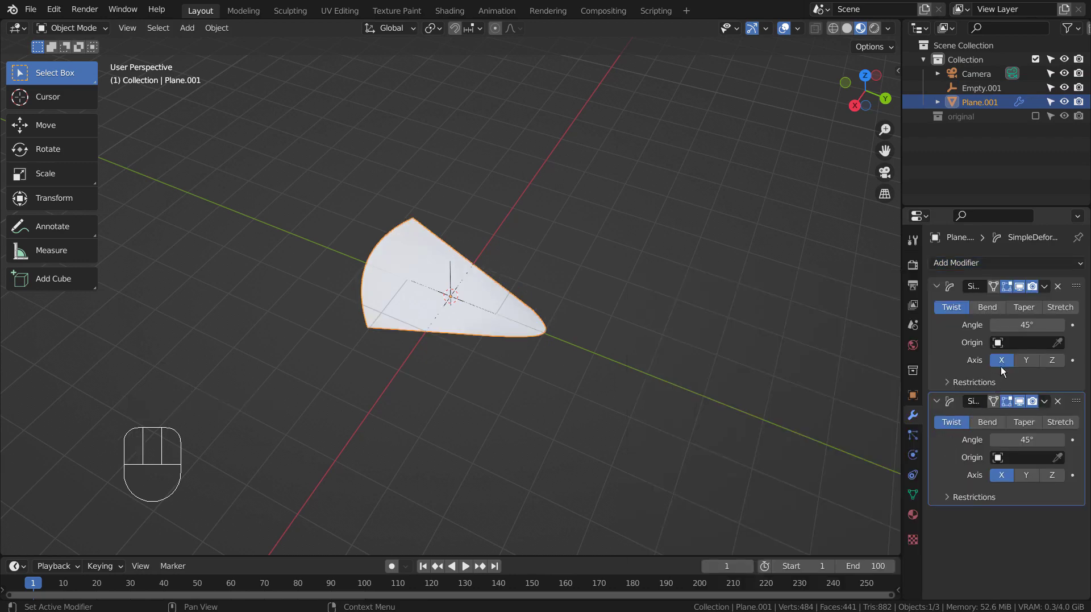
click(980, 312)
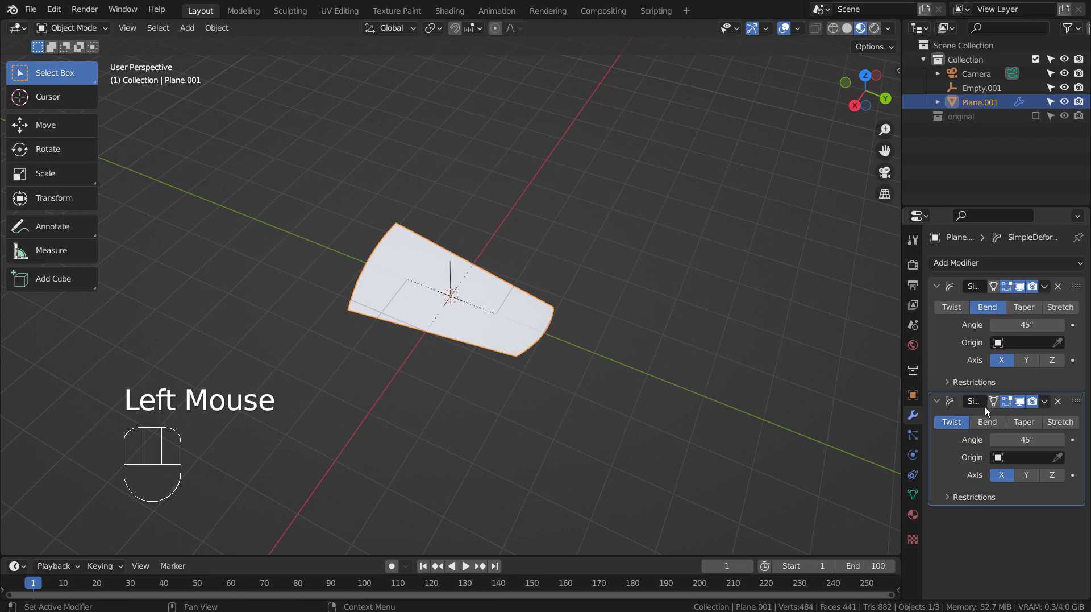
click(988, 422)
Set the bend angles to 180° and 360°, with the second bending around Z.
click(998, 324)
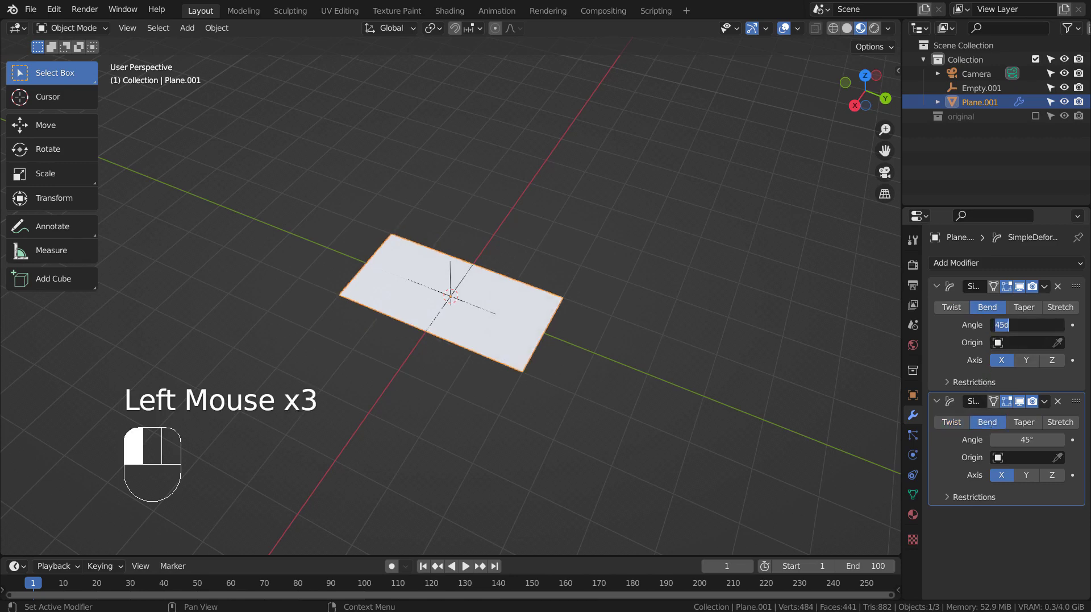
text(180)
key(Return)
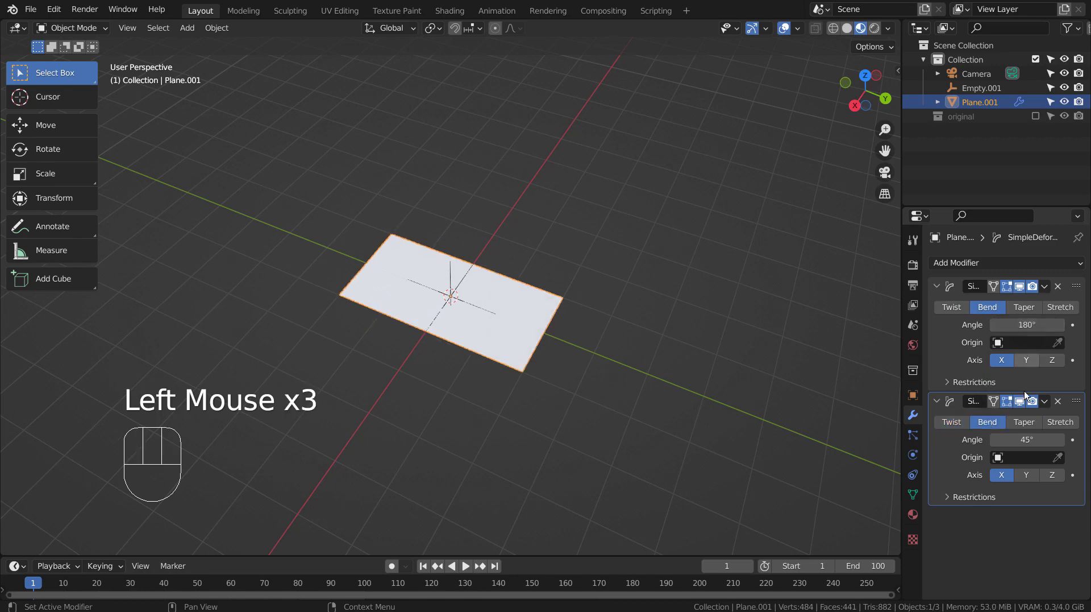
click(1034, 439)
text(360)
key(Return)
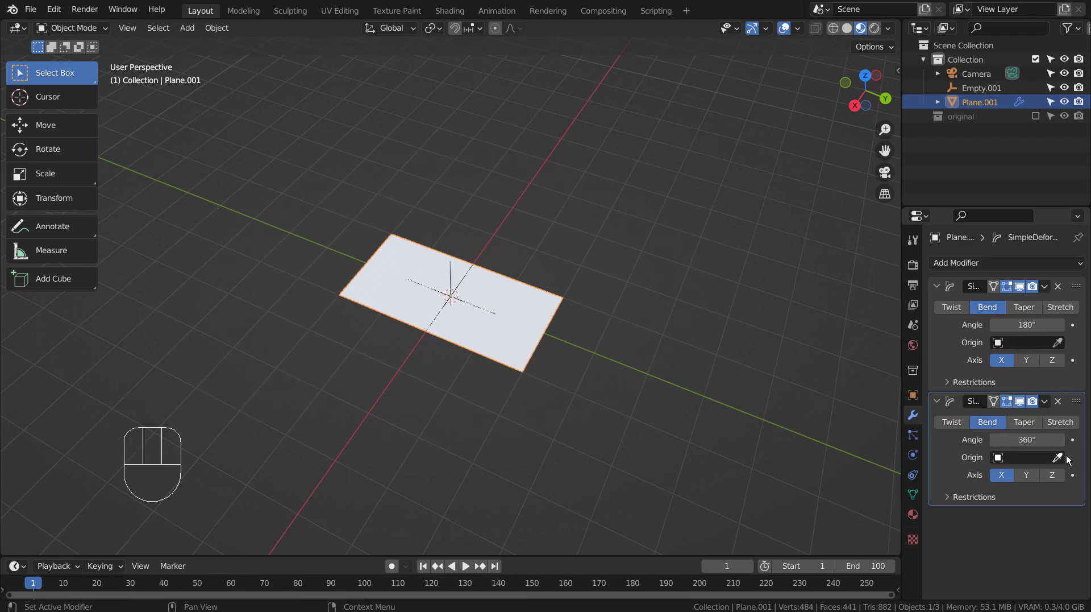
click(1060, 477)
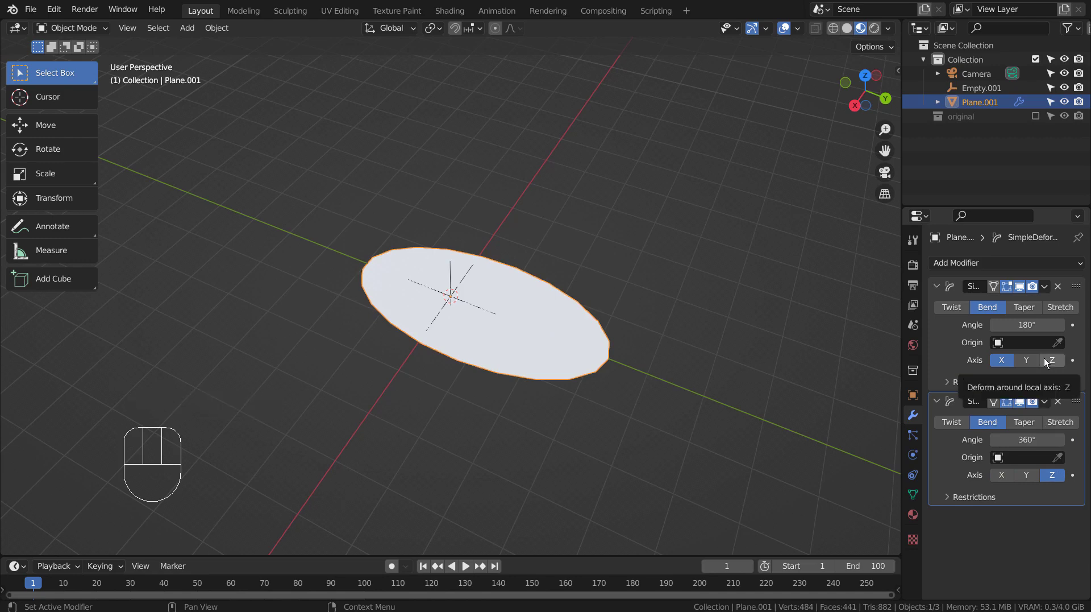
Use Empty.001 as the origin for both Simple Deform bends.
click(1018, 343)
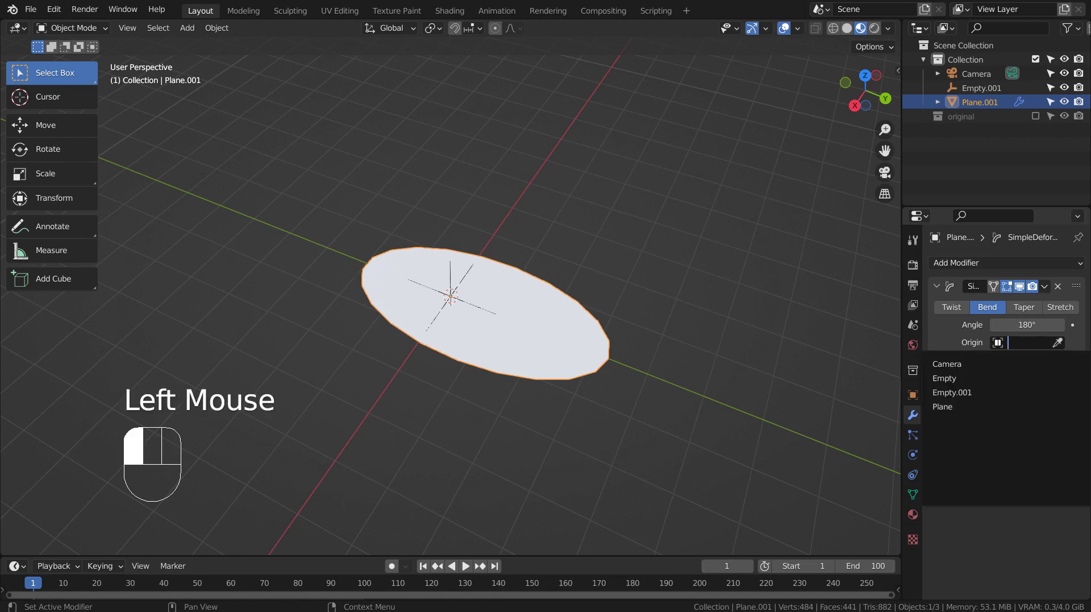
click(975, 392)
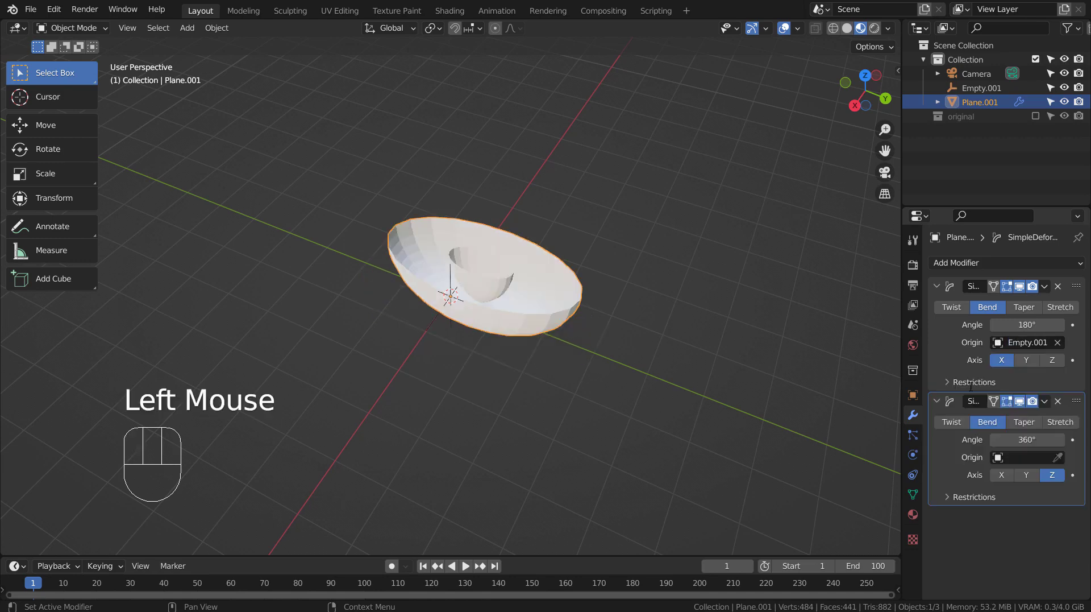
click(1001, 462)
click(951, 337)
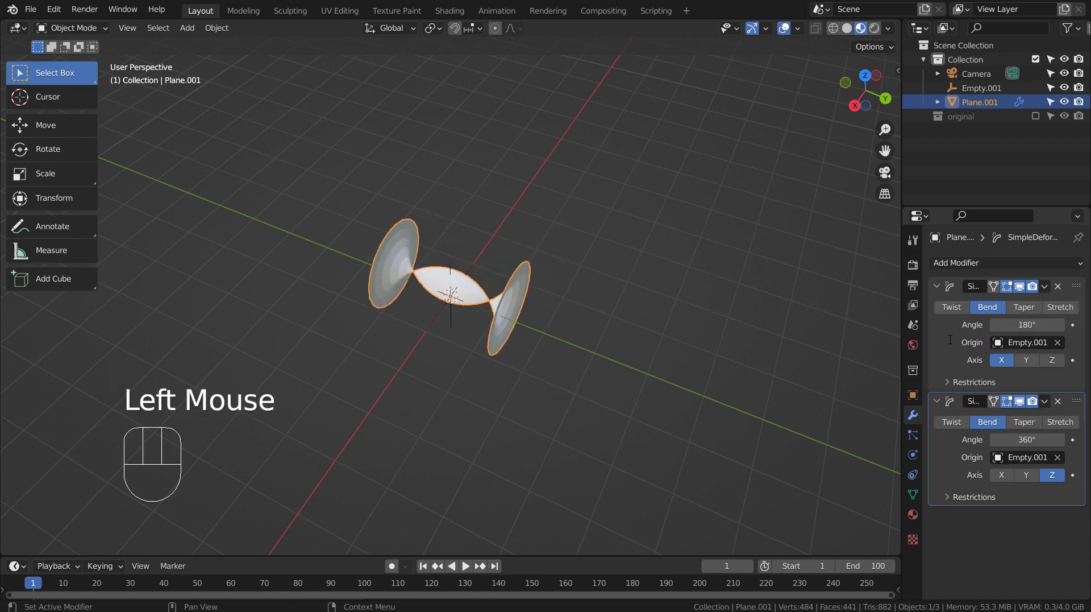
Bend the first deform around Z and the second around X, then maximize the Properties editor.
click(1052, 359)
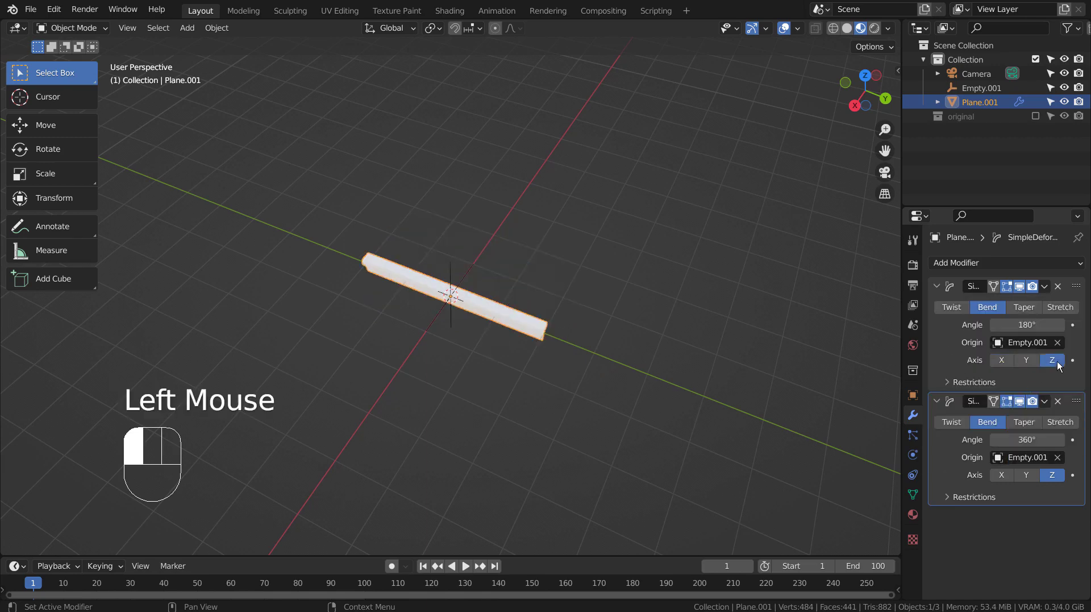
click(1007, 472)
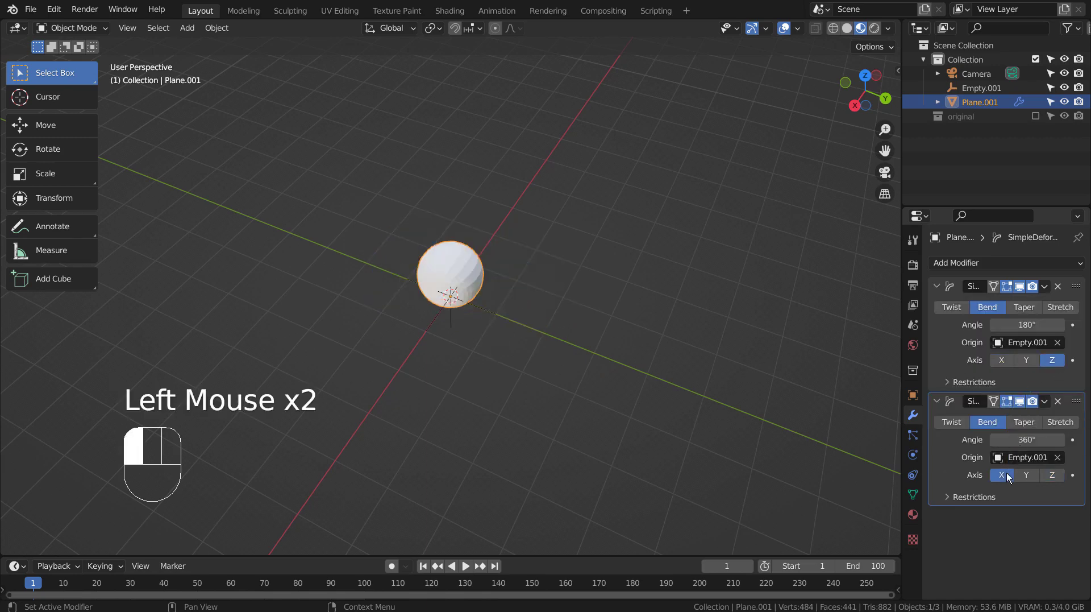
right_click(471, 276)
scroll(471, 276, up, 3)
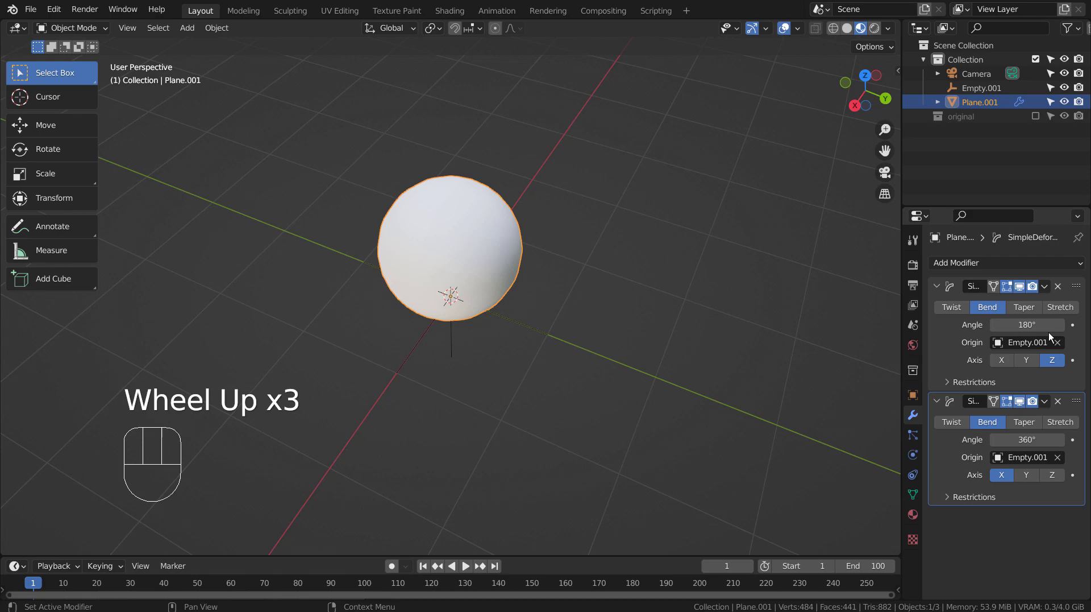
key(ctrl+space)
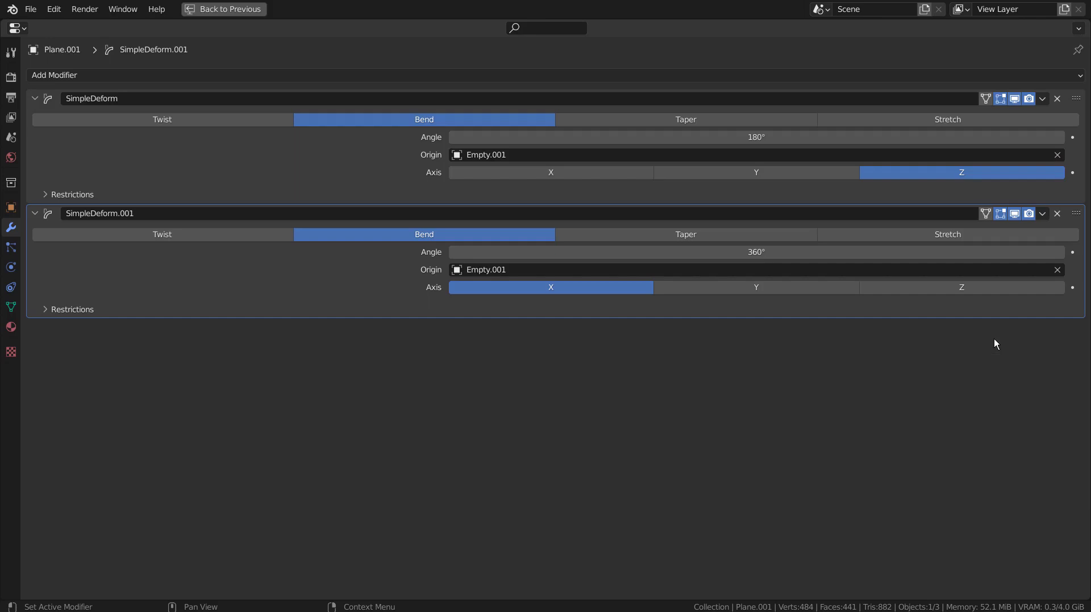
Leave the maximized Properties editor to show the 3D view beside the modifiers.
key(ctrl)
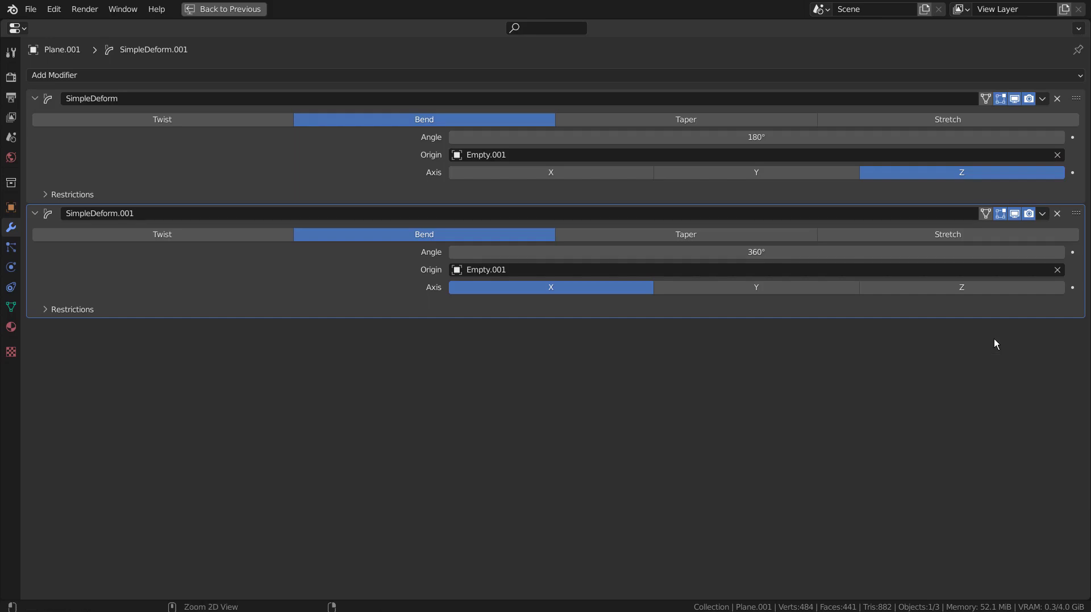
Create Material.002 for Plane.001 and set its Base Color to blue.
key(ctrl+space)
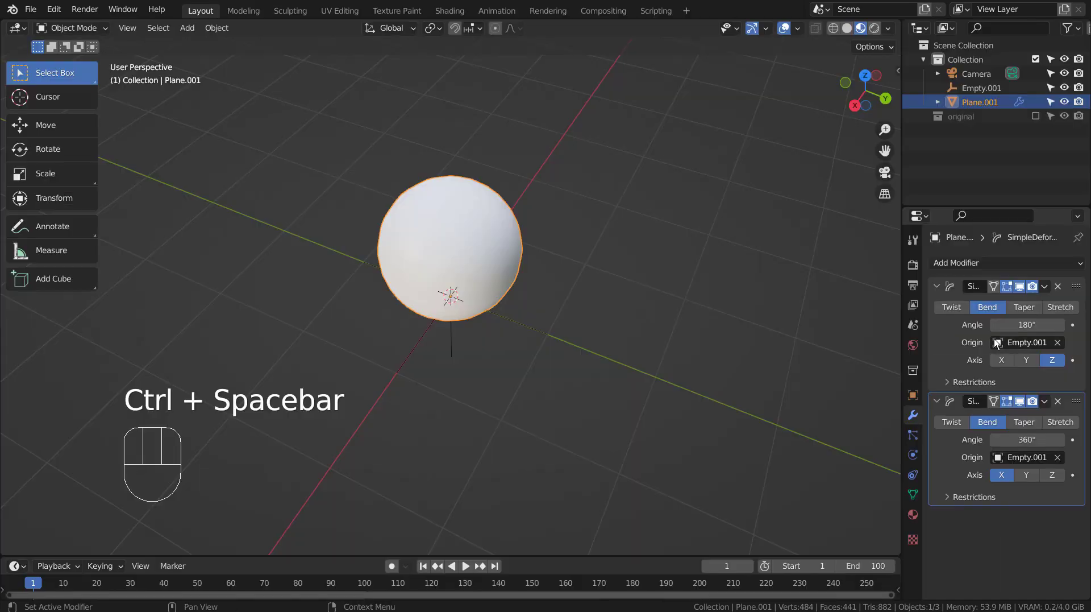
click(913, 513)
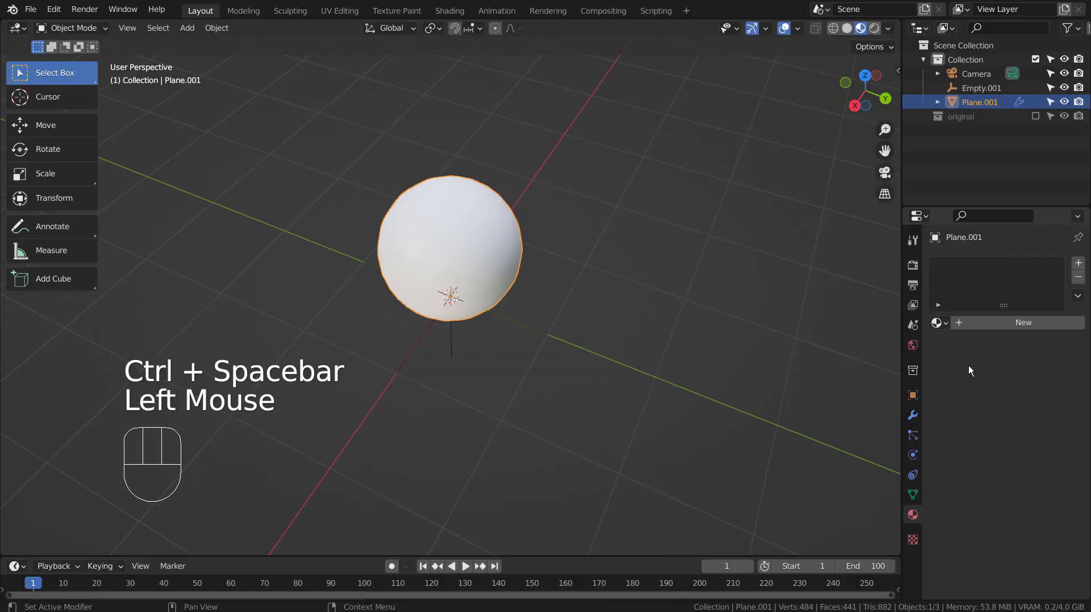
click(998, 318)
click(1033, 447)
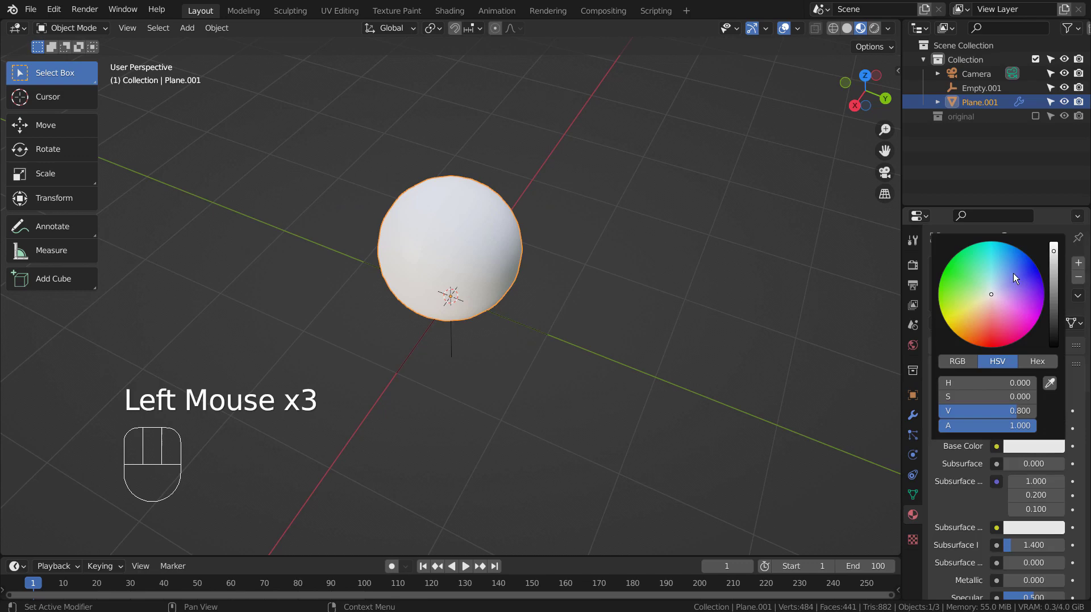
click(1008, 257)
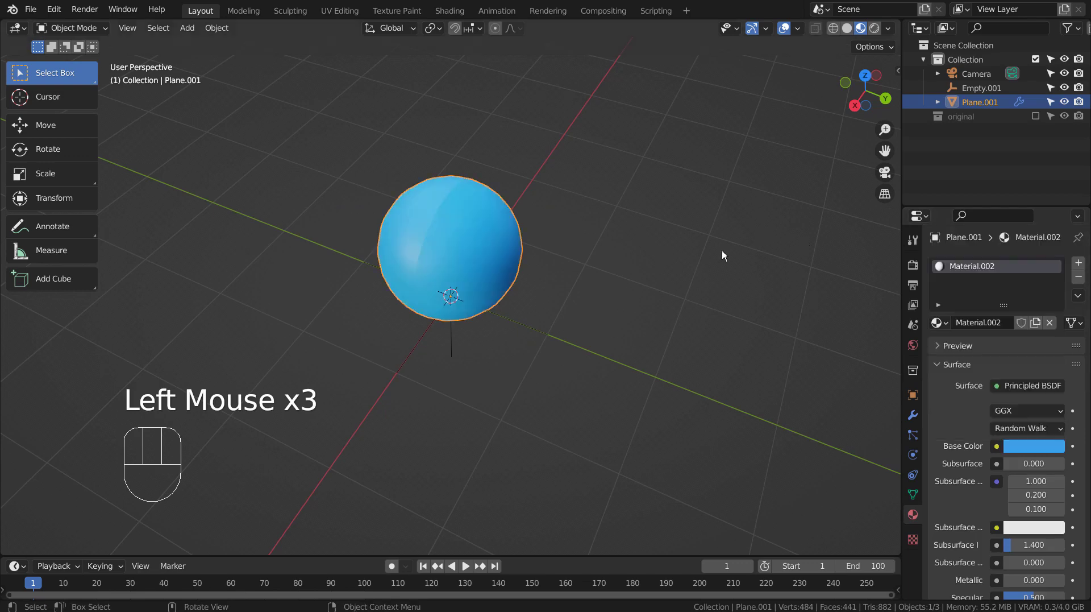
right_click(483, 220)
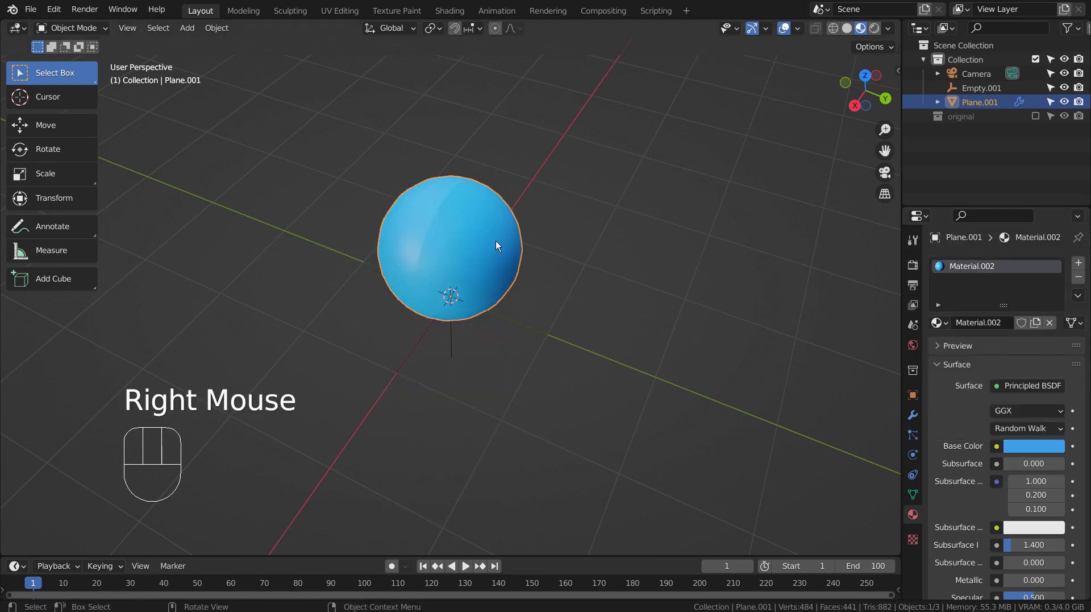
Add a level 1 Subdivision modifier via Ctrl+1 and drag it above both deforms.
click(913, 414)
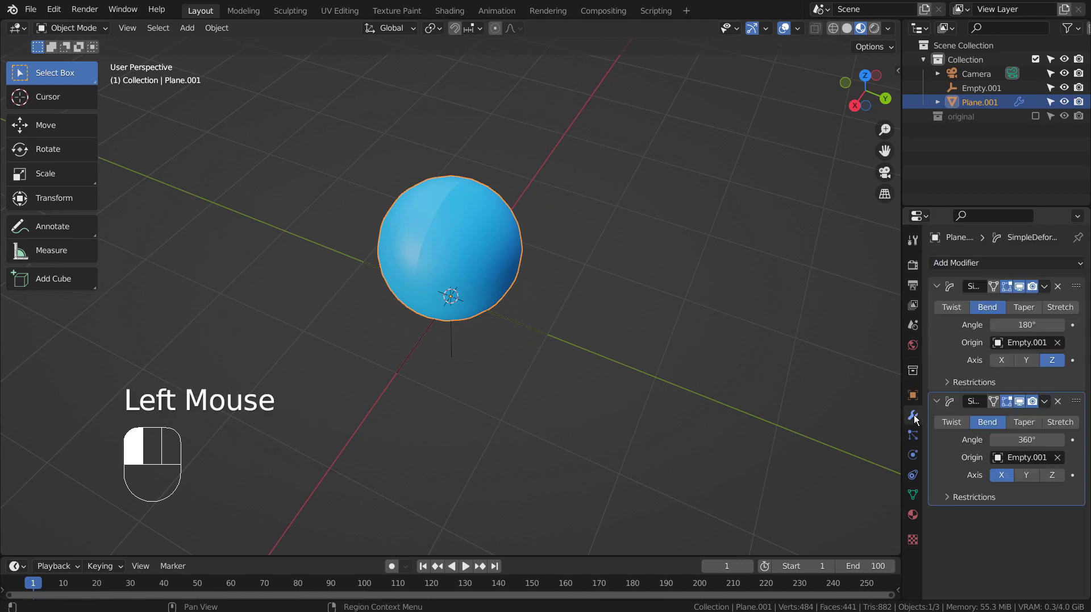
key(ctrl+1)
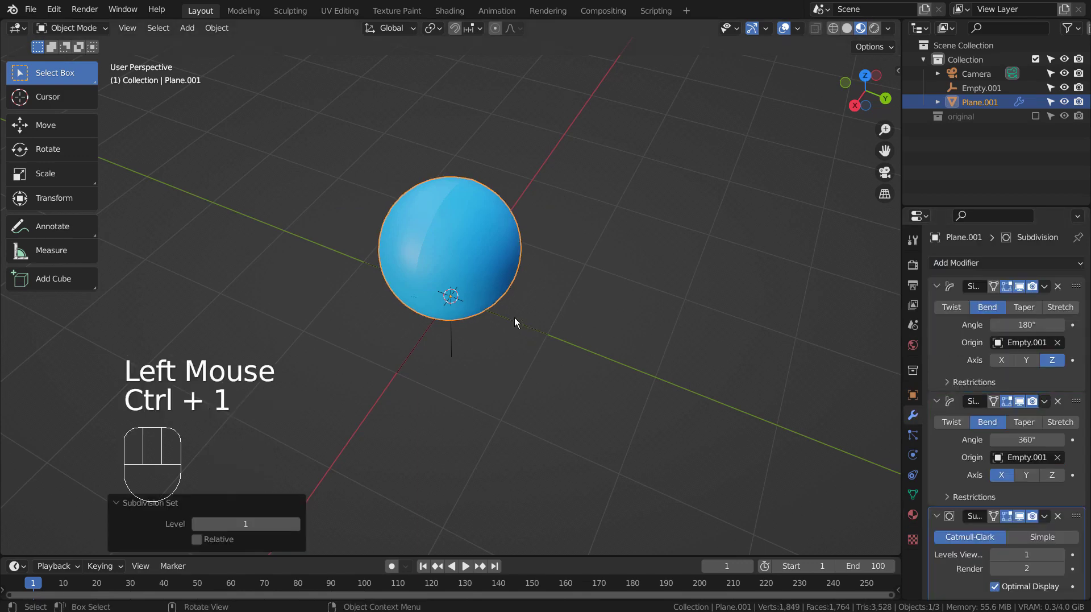
drag(1076, 515, 1063, 276)
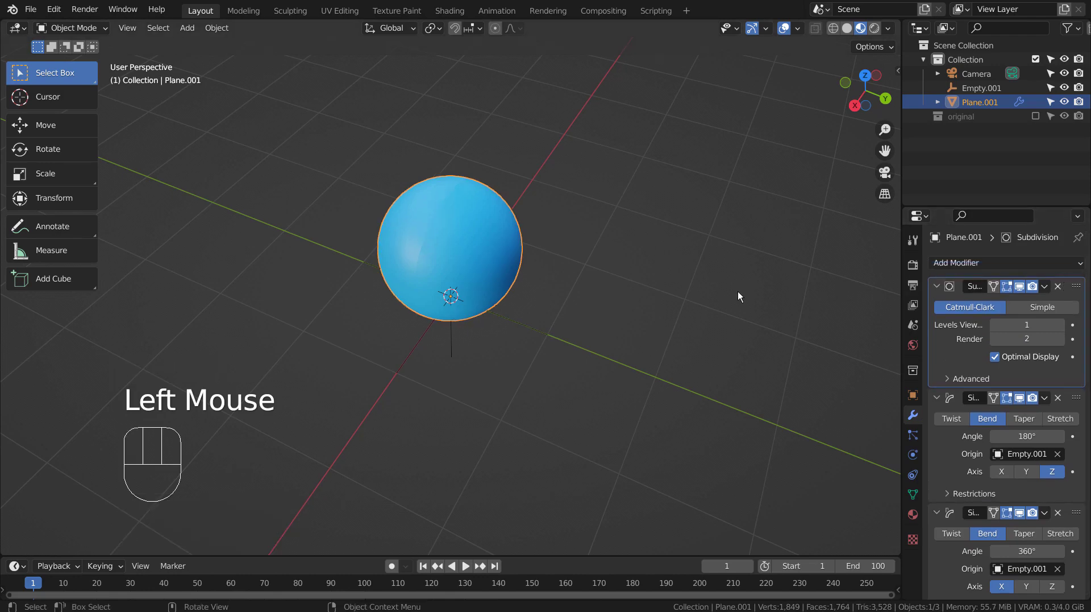
middle_drag(741, 348, 767, 323)
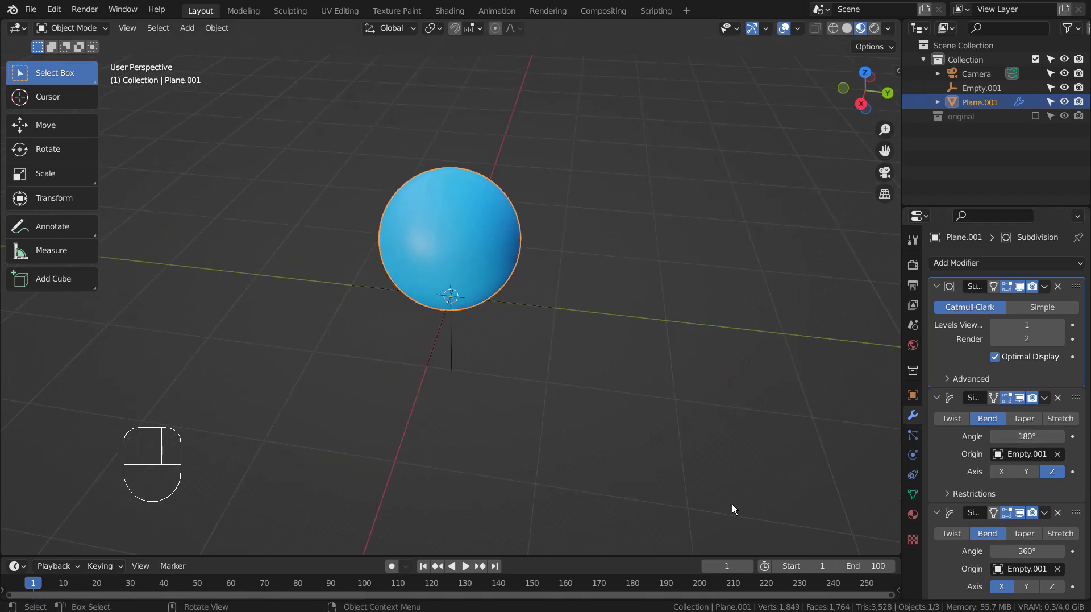
Set both bend angles to 0° so Plane.001 lies flat.
click(819, 565)
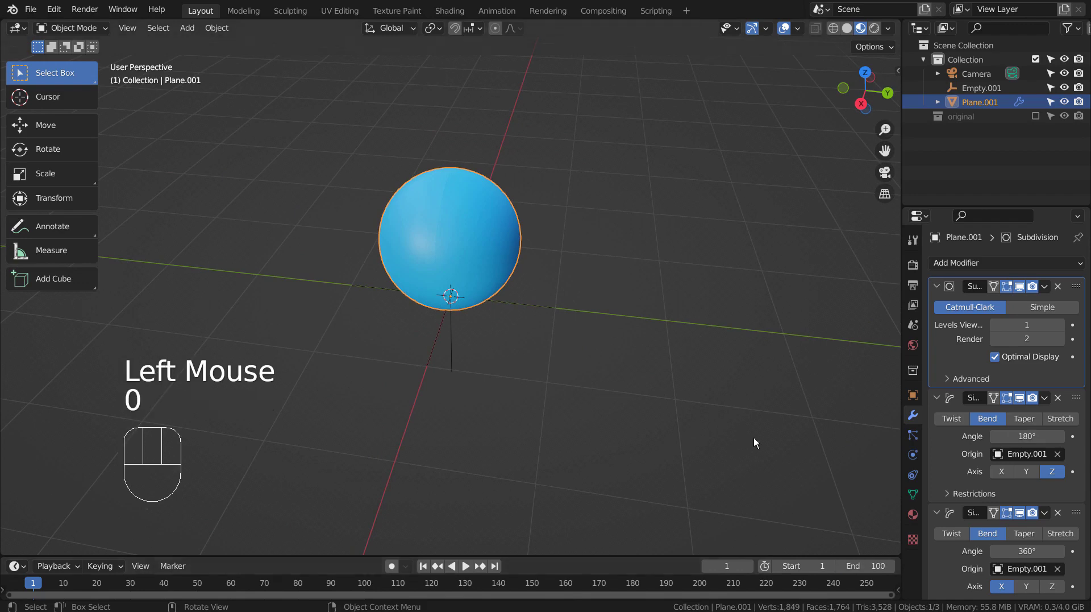
drag(998, 438, 966, 438)
double_click(1029, 550)
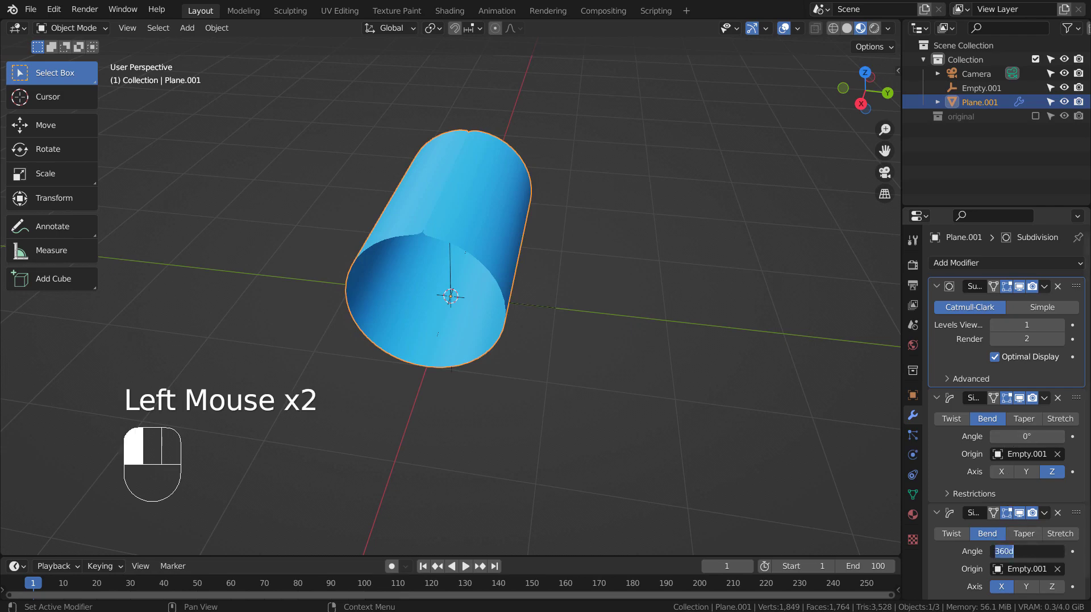
text(0)
key(Return)
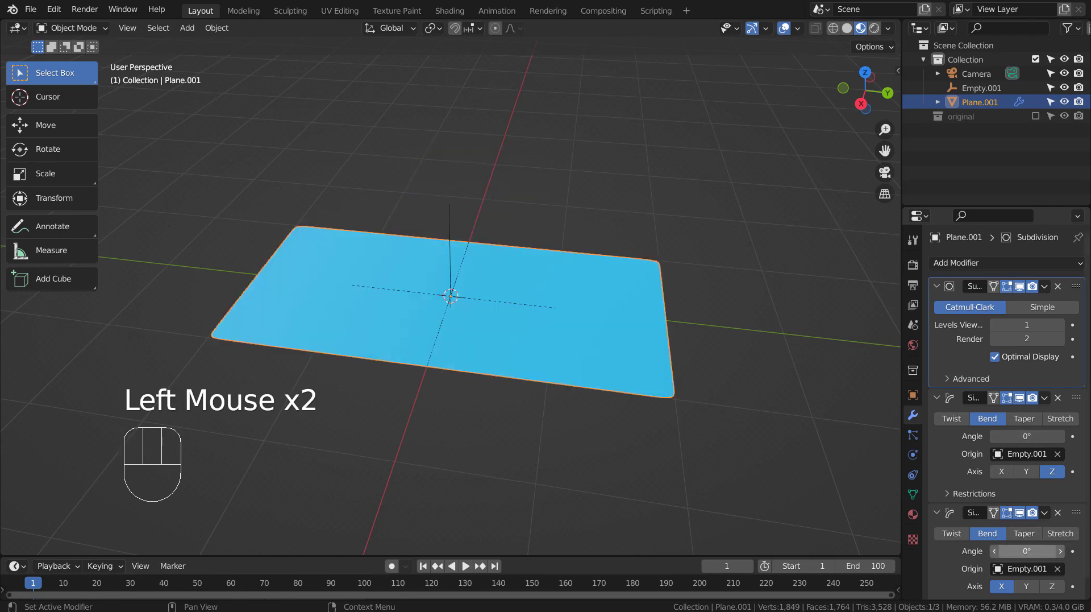
Switch the Subdivision modifier from Catmull-Clark to Simple.
click(1021, 308)
click(977, 308)
click(1034, 306)
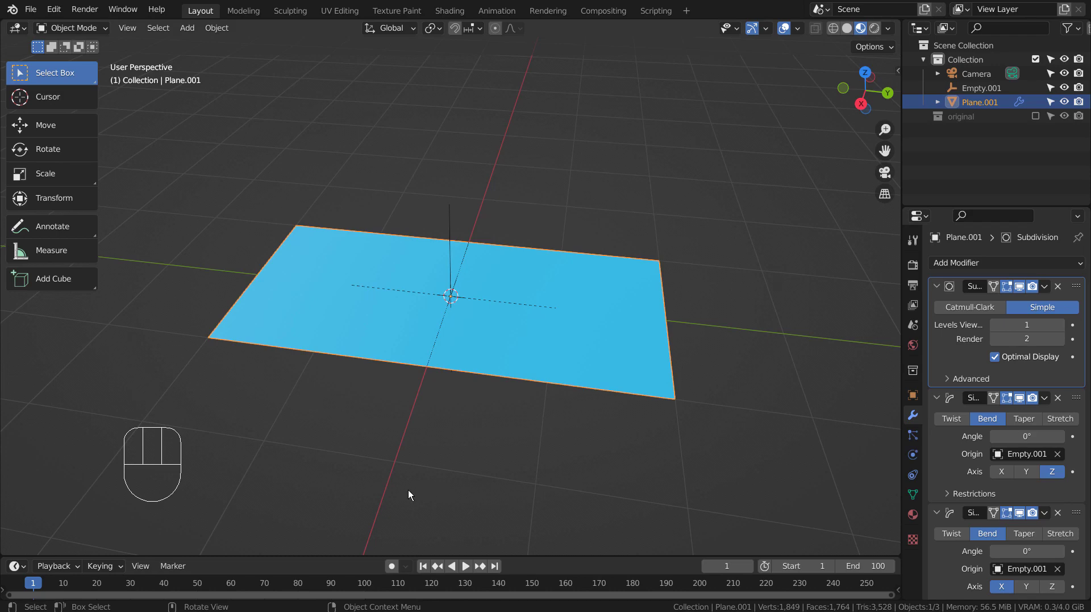
Keyframe both bend angles at 0°, and key the first again on frame 100.
key(i)
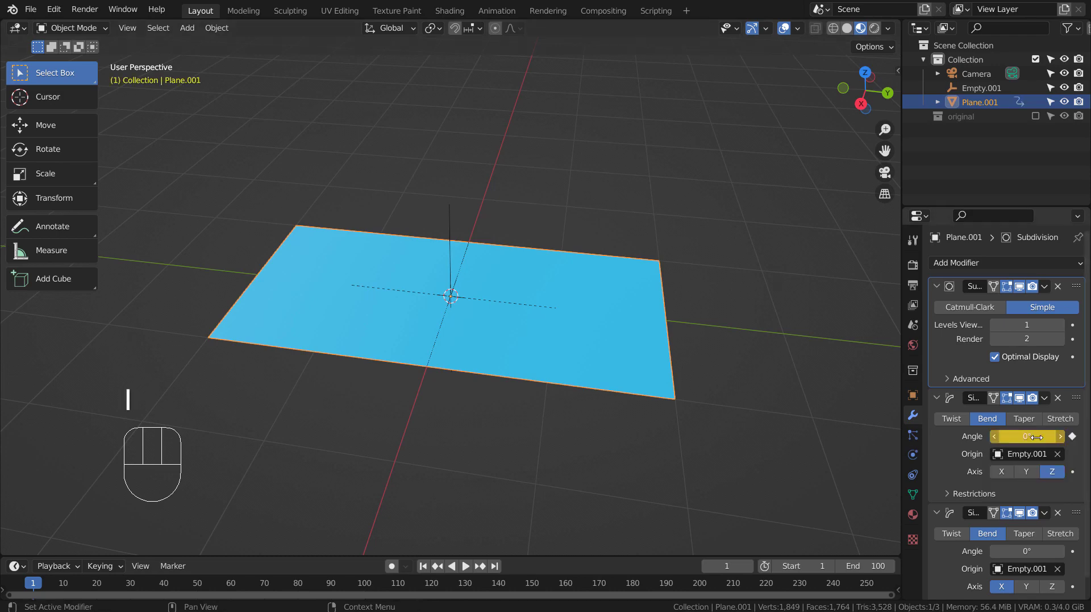
key(i)
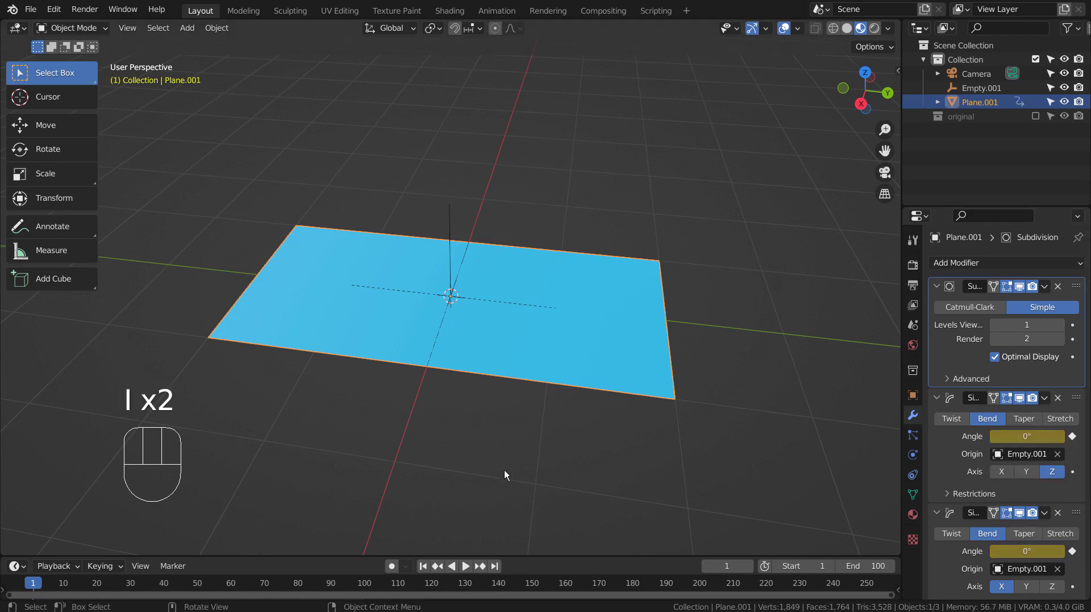
drag(362, 577, 364, 586)
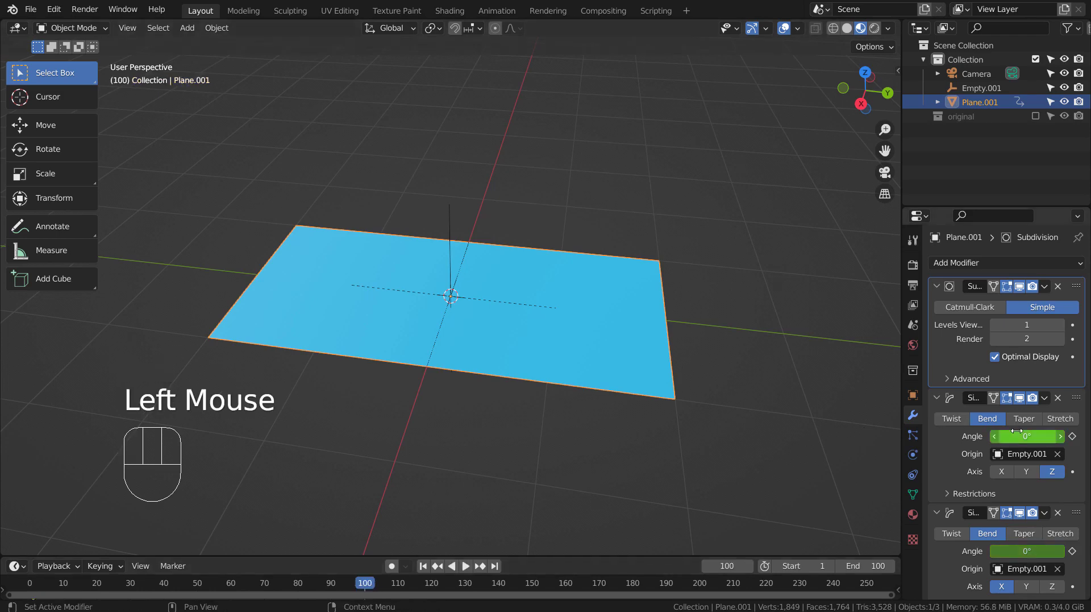
key(i)
key(i)
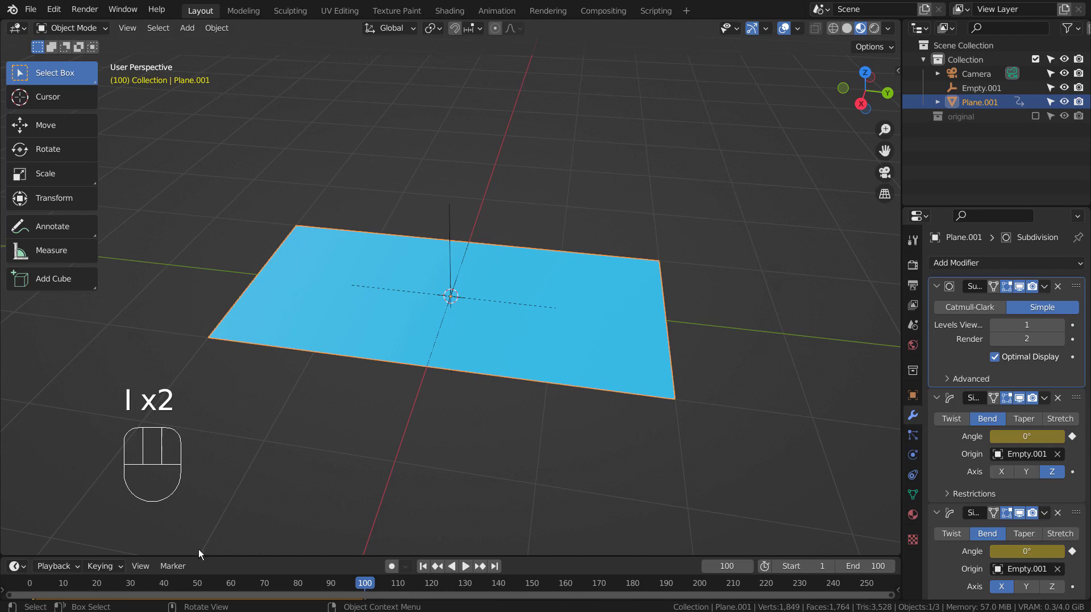
On frame 50, set the bend angles to 180° and 360° and keyframe the first.
click(197, 582)
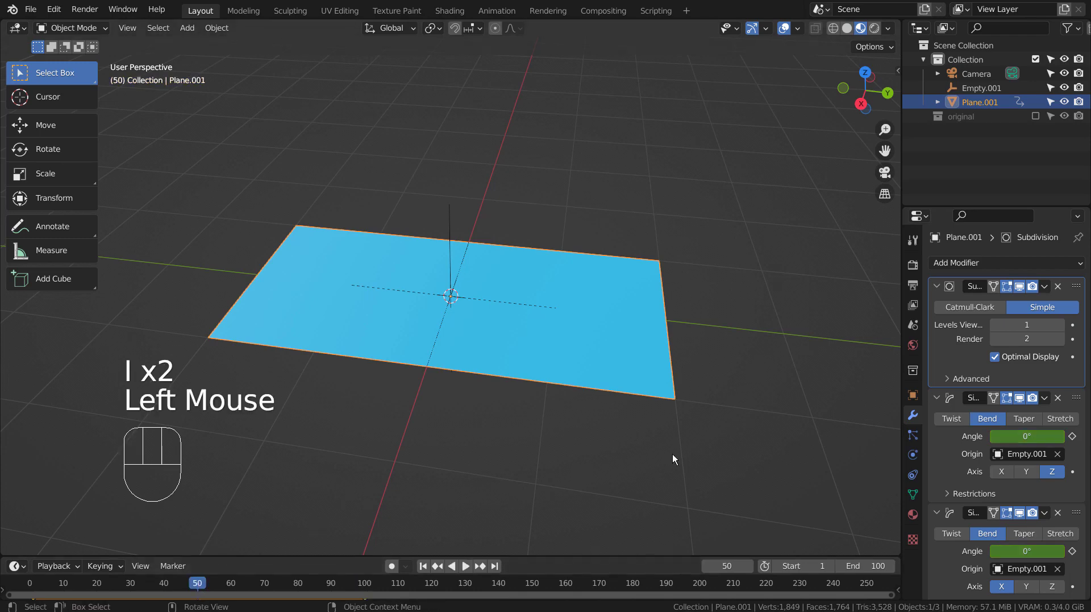
double_click(1013, 435)
text(180)
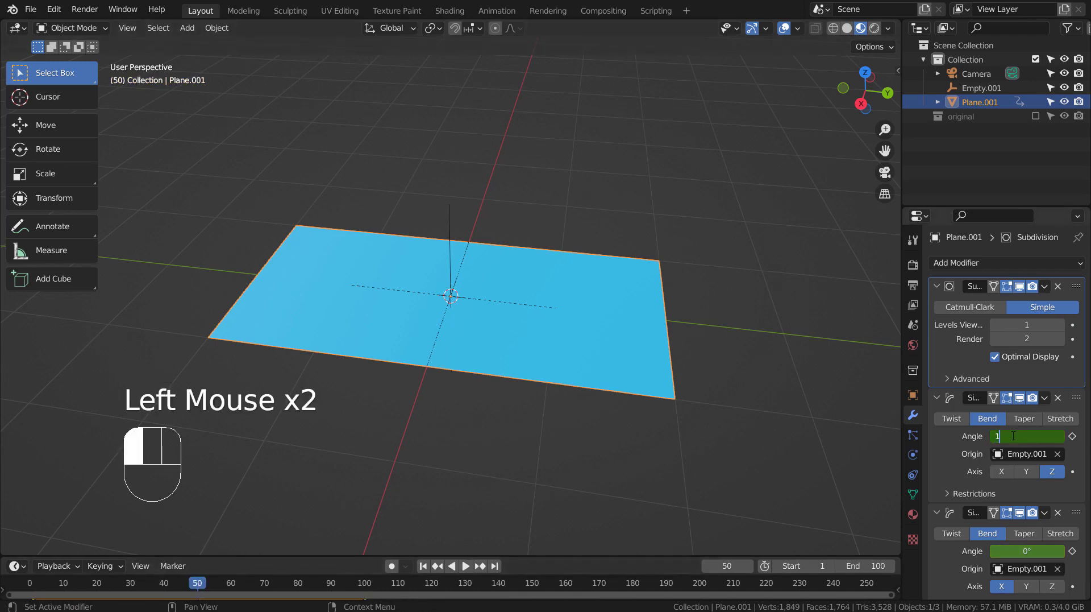
key(Return)
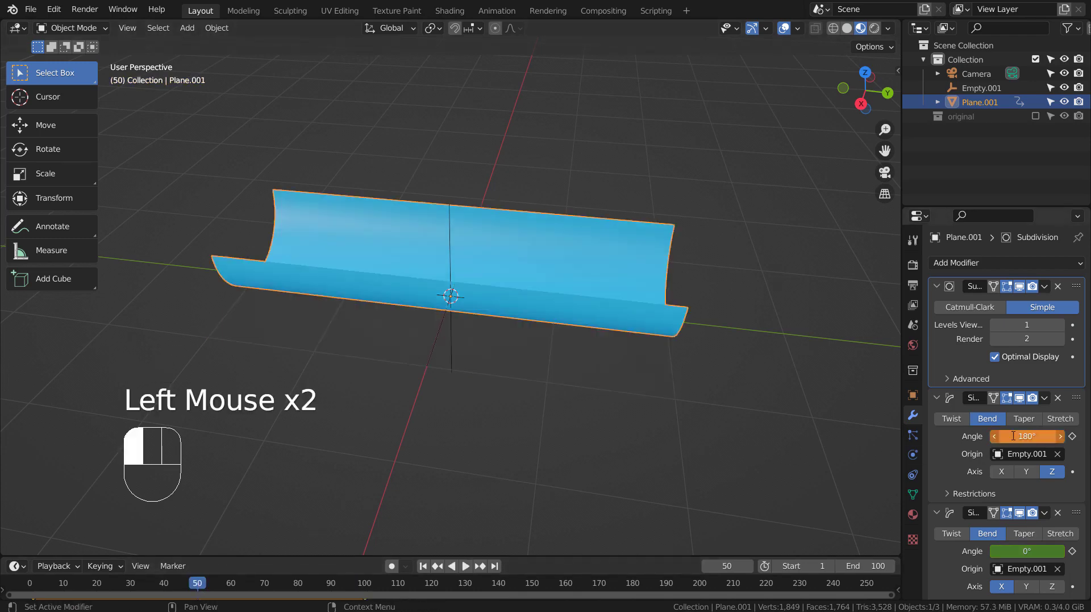
click(1027, 550)
text(360)
key(Return)
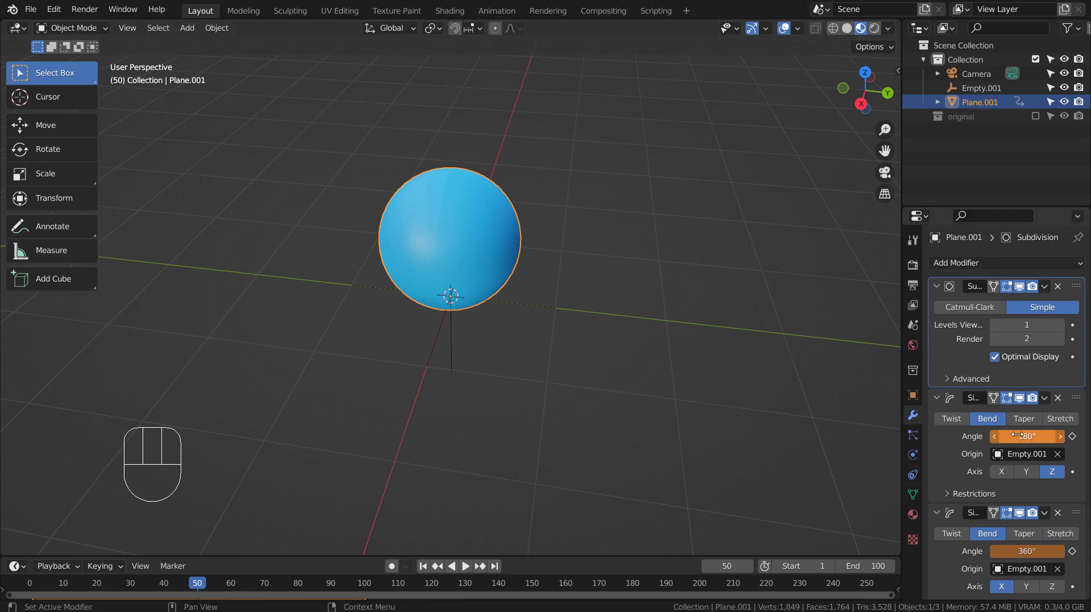
key(i)
key(i)
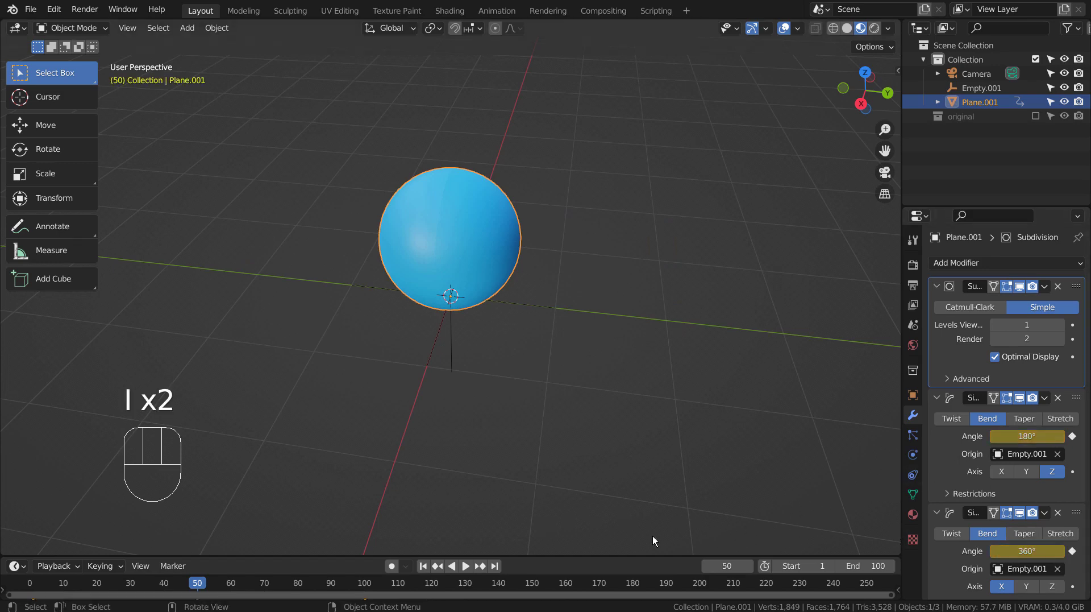
click(423, 566)
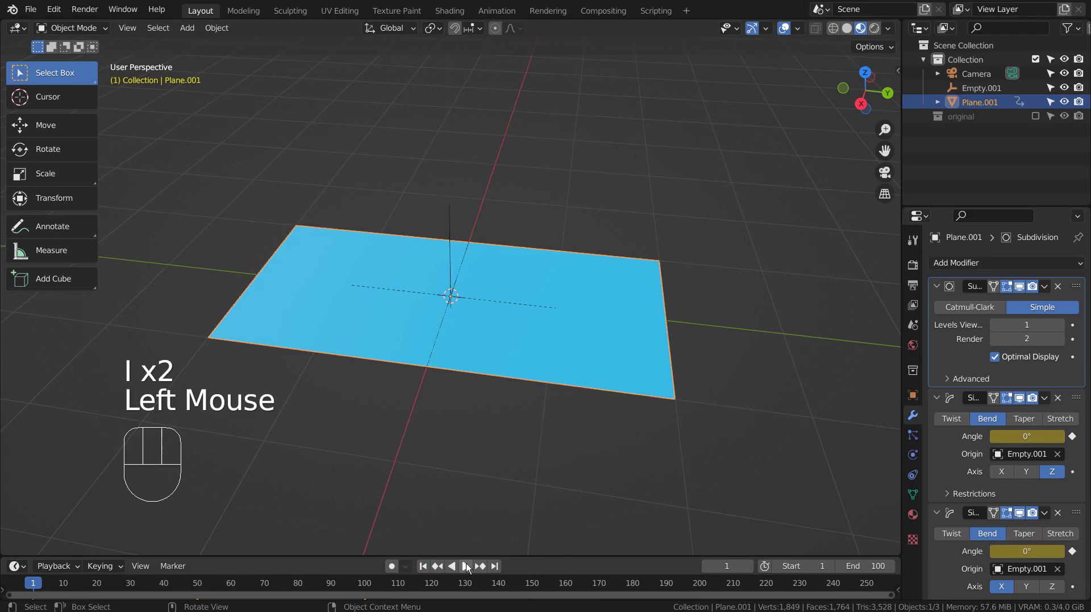
click(466, 566)
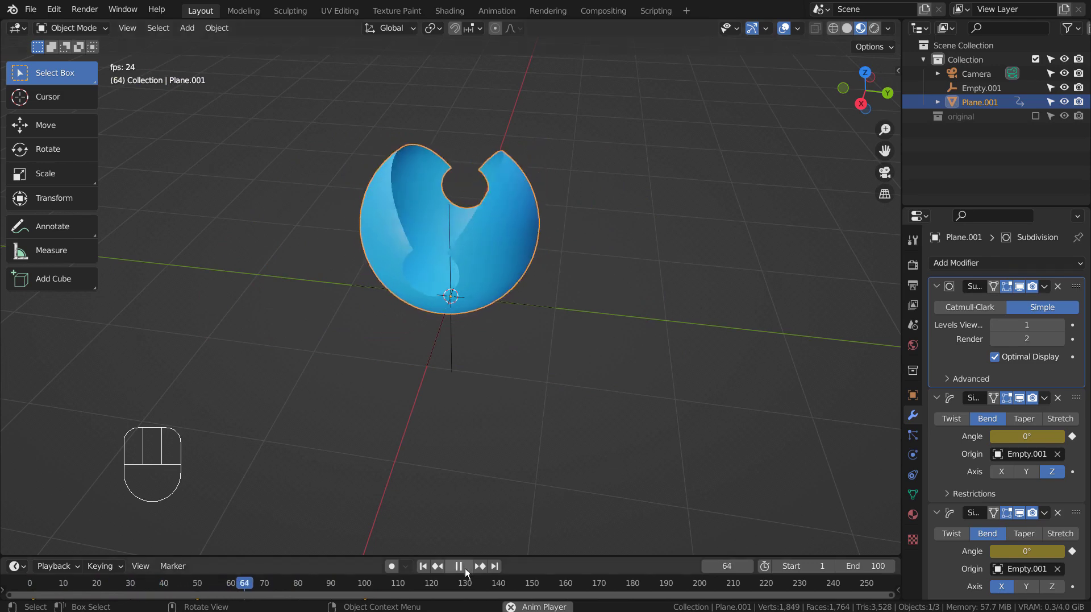
click(446, 567)
click(388, 585)
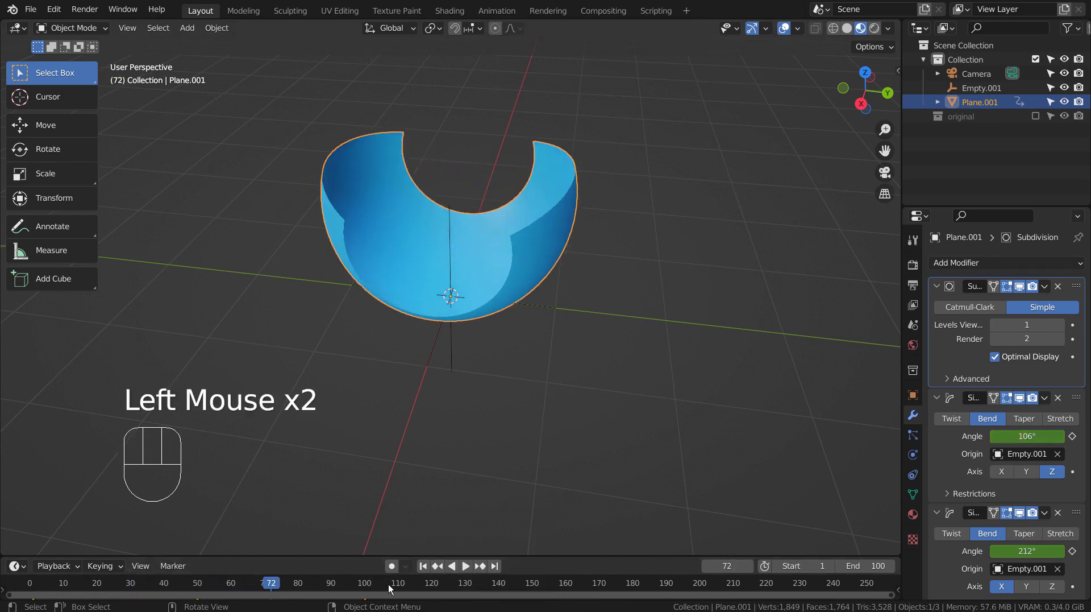
click(422, 566)
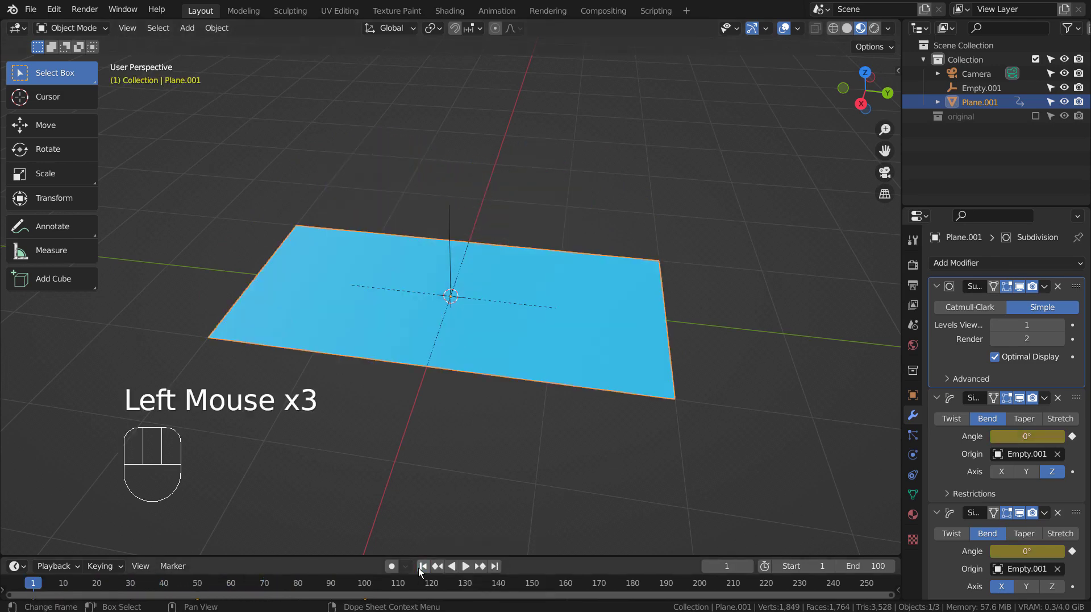
Switch to solid shading, duplicate Plane.001 in place as Plane.002, and hide Plane.001.
click(850, 27)
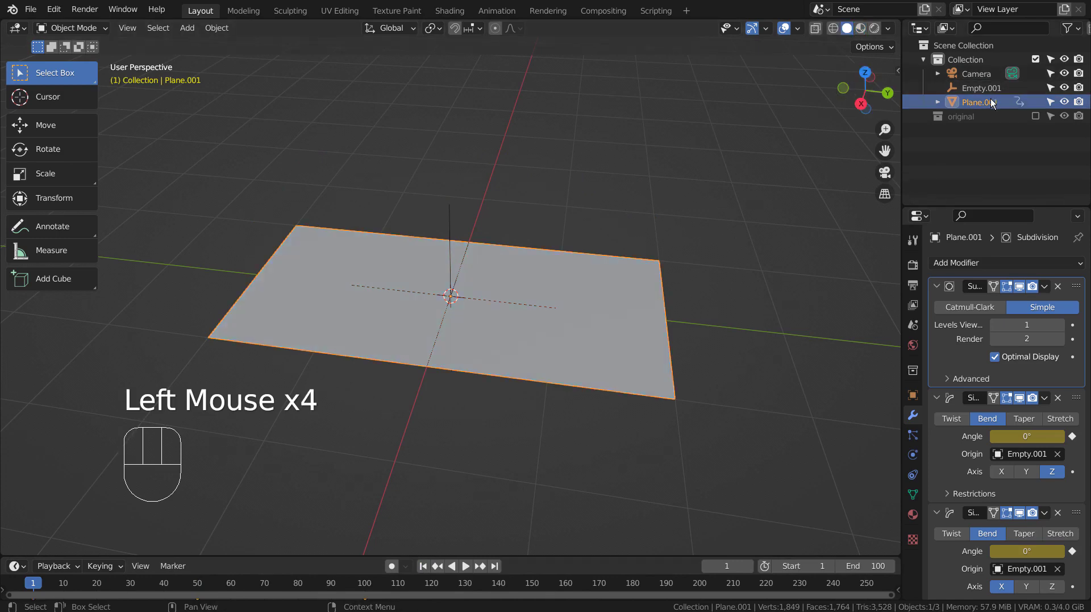
click(1012, 101)
key(shift+d)
right_click(680, 285)
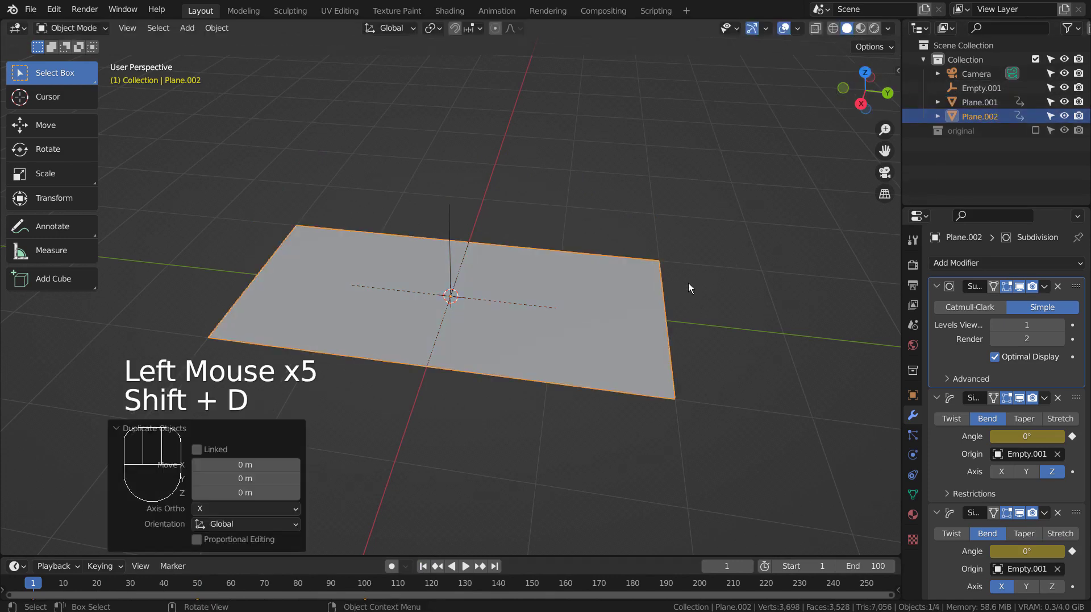
click(1063, 102)
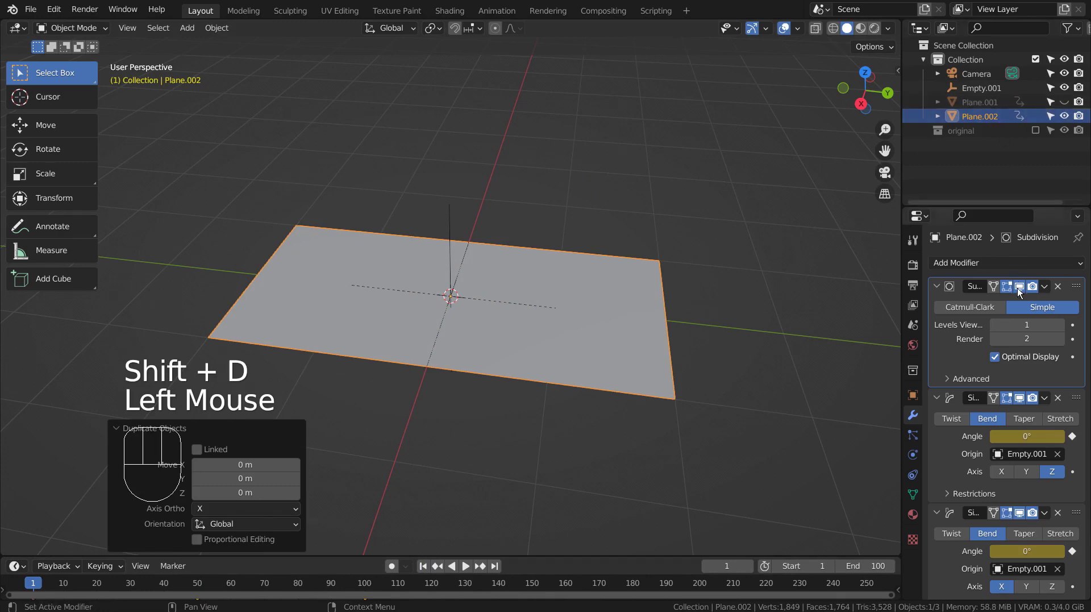
Go to frame 50 and zoom and centre the view on the sphere.
click(198, 583)
scroll(419, 176, up, 4)
shift+middle_drag(483, 156, 489, 235)
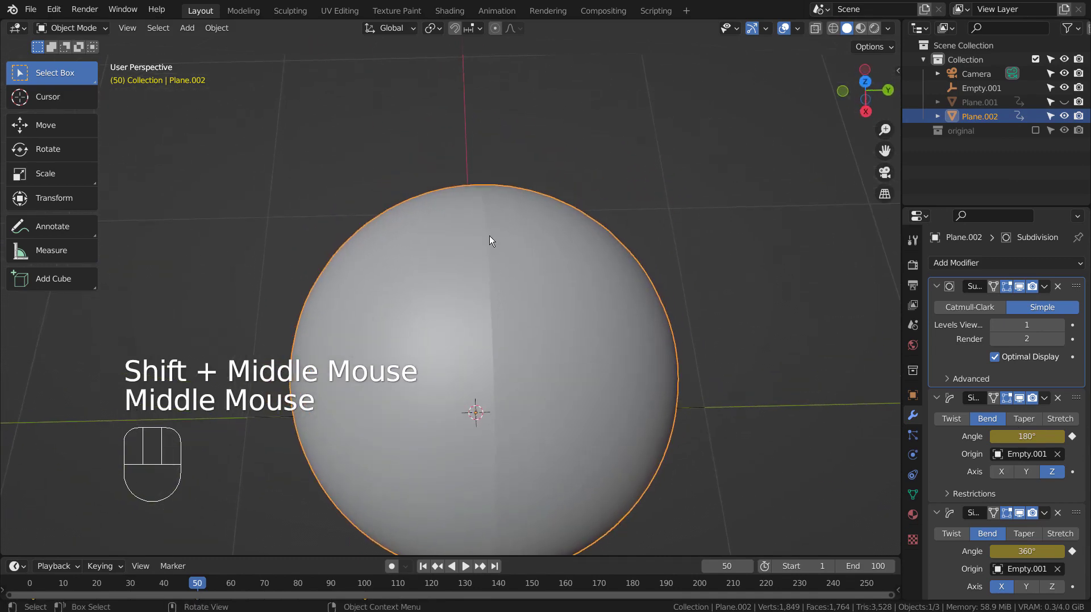
Delete the Subdivision modifier from Plane.002.
click(981, 340)
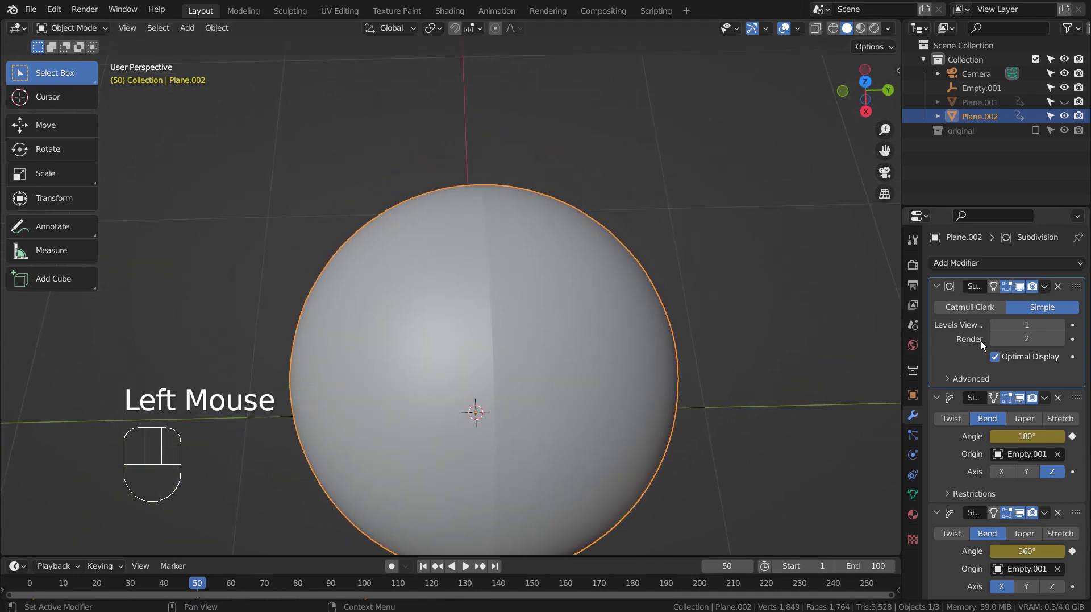
click(1057, 286)
middle_drag(657, 368, 656, 315)
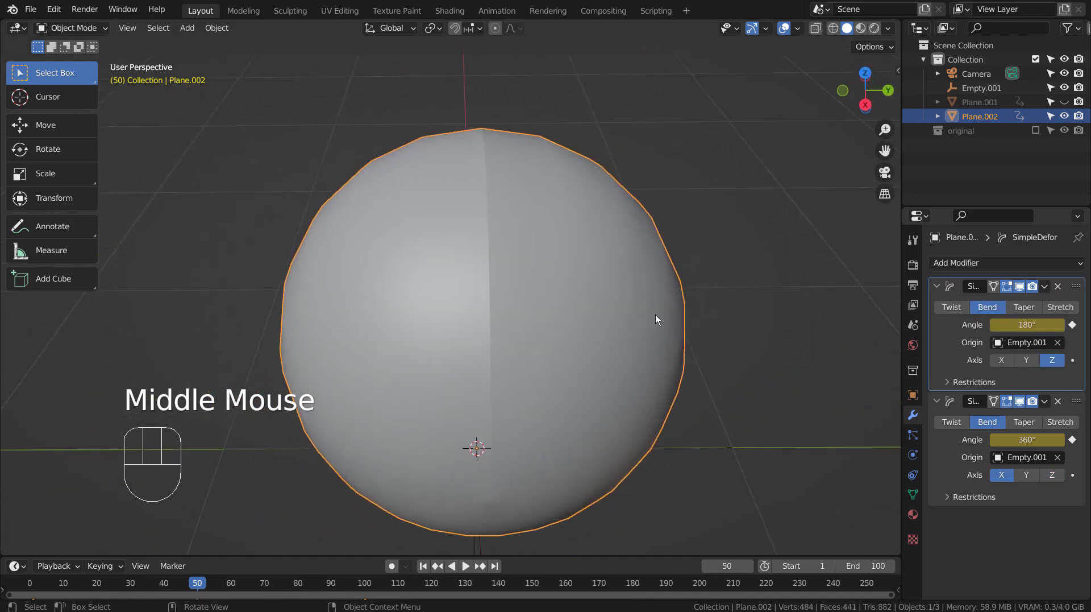
Apply both Simple Deform modifiers, baking the sphere, and inspect the mesh in Edit Mode.
click(958, 339)
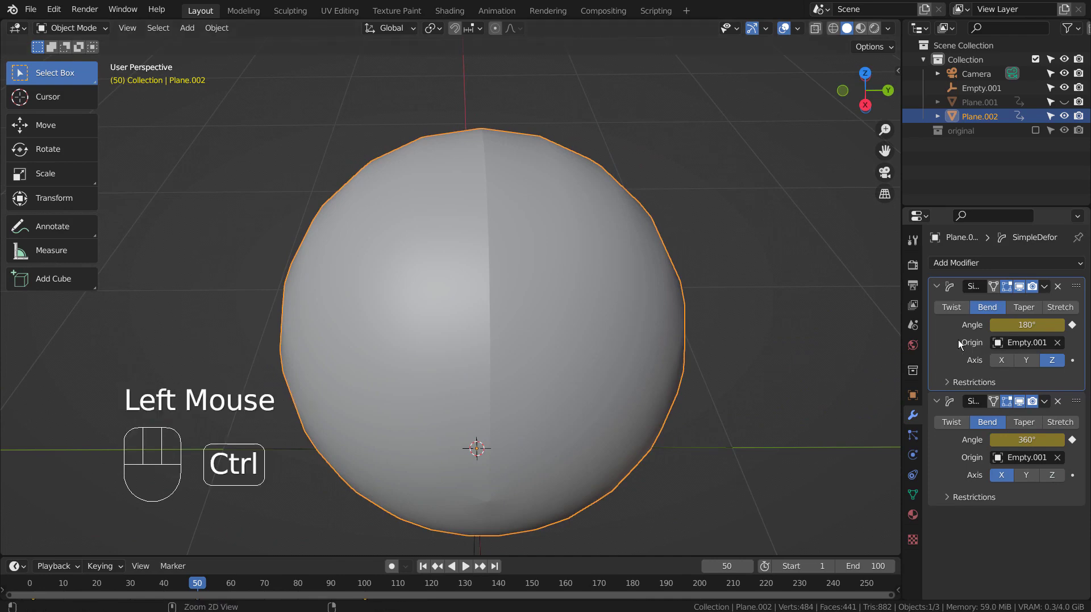
key(ctrl+a)
key(ctrl+a)
key(Tab)
middle_drag(631, 300, 574, 386)
key(Tab)
middle_drag(579, 333, 504, 345)
In Edit Mode with vertex select, run Mesh > Clean Up > Merge by Distance on Plane.002.
key(Tab)
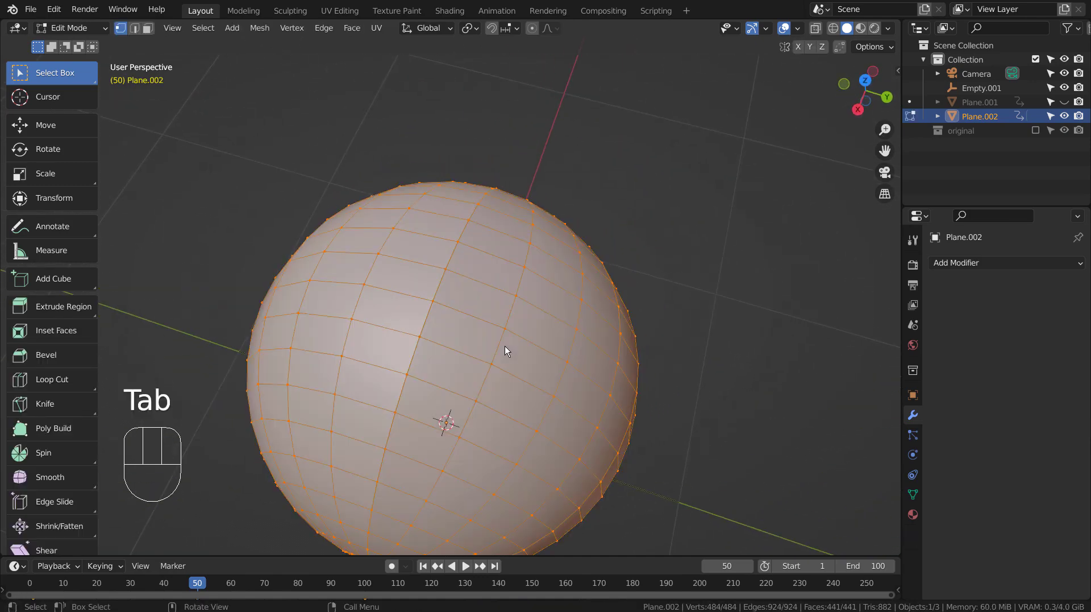
key(1)
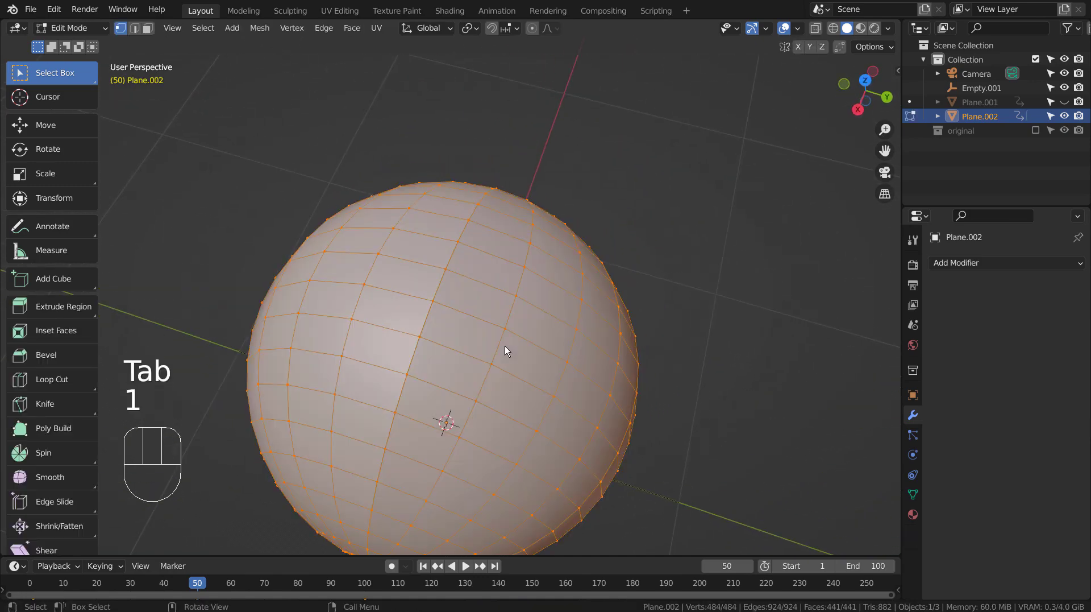
click(269, 28)
mouse_move(319, 339)
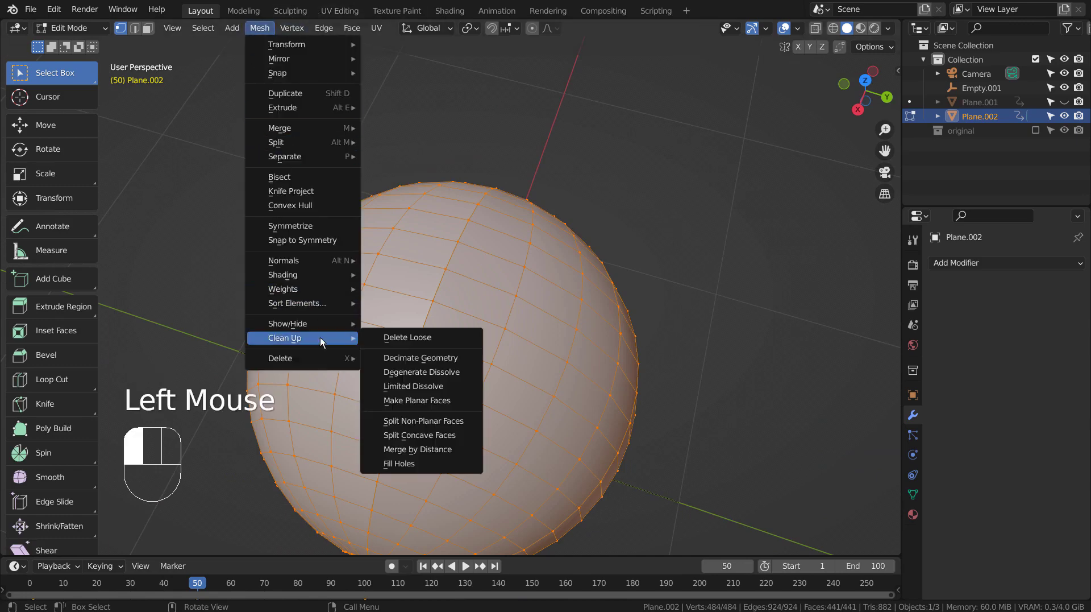
click(445, 449)
Add a Weld modifier at 0.001 m distance to the sphere.
key(Tab)
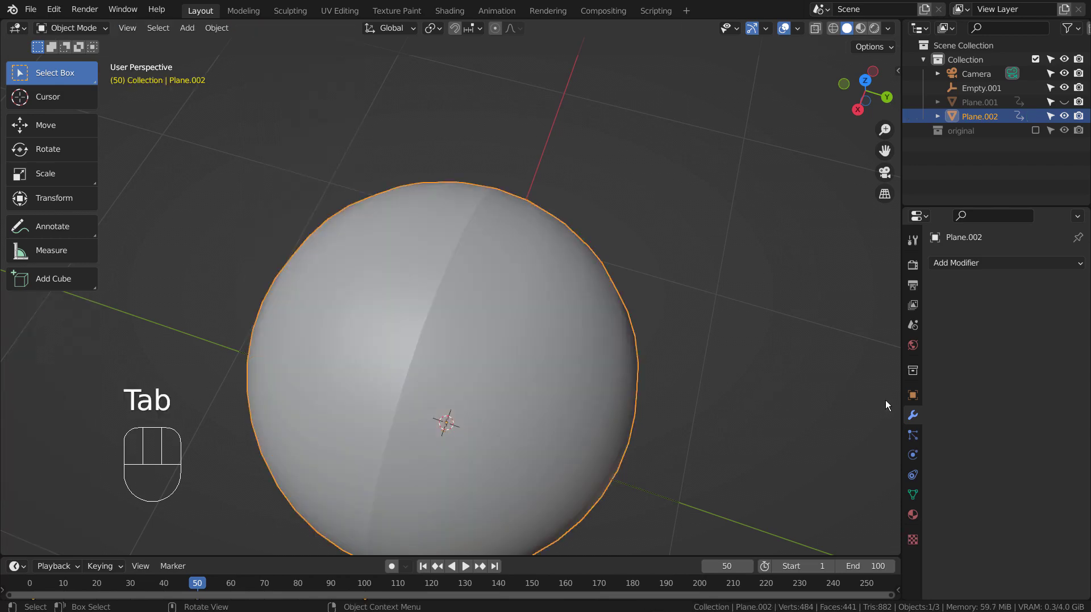
click(913, 414)
click(1045, 265)
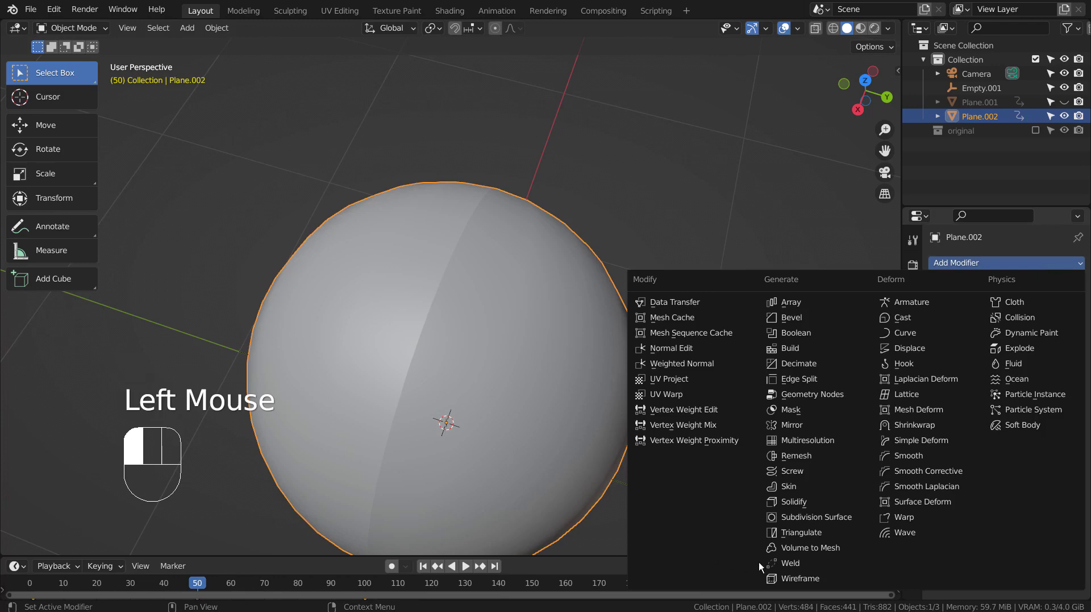
click(796, 563)
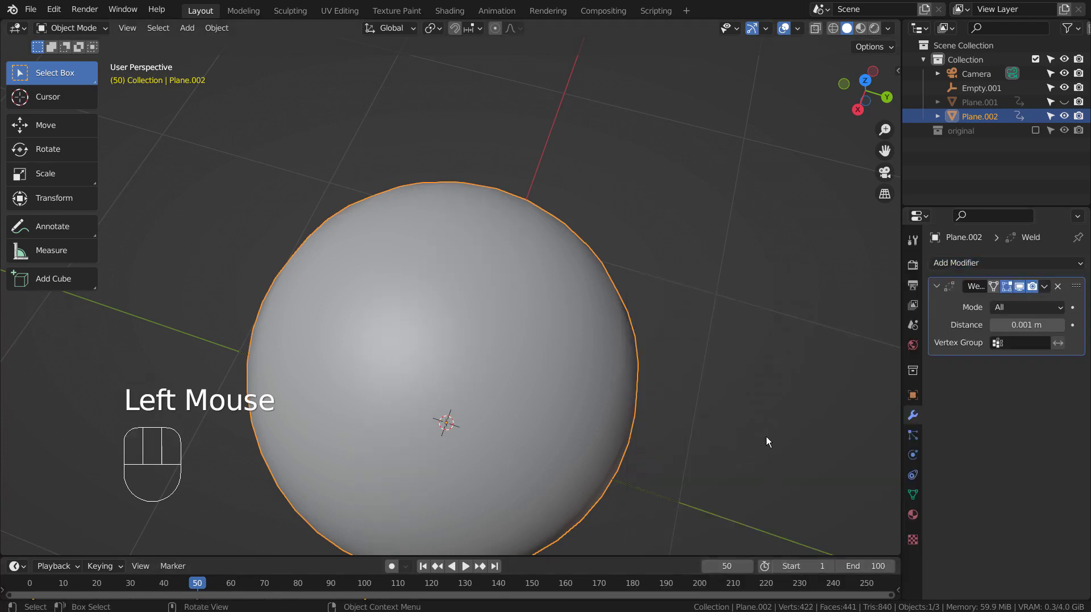
middle_drag(595, 379, 594, 329)
Add a level 3 Subdivision modifier with Ctrl+3 and check the mesh in Edit Mode.
key(ctrl+3)
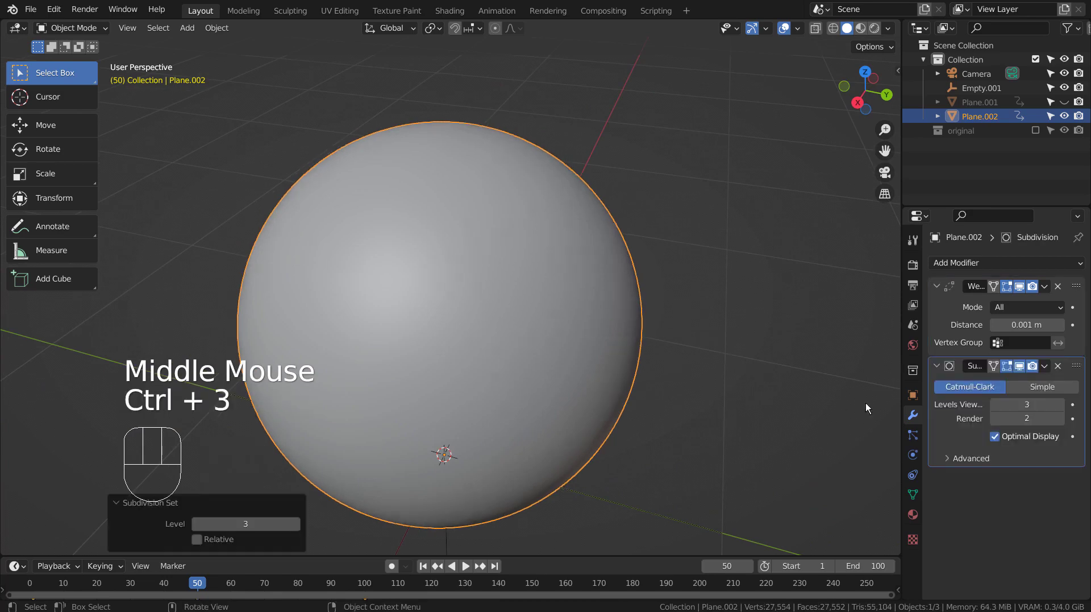
mouse_move(769, 293)
middle_down()
mouse_move(749, 387)
mouse_move(751, 342)
mouse_move(777, 290)
middle_up()
key(Tab)
middle_drag(692, 293, 520, 285)
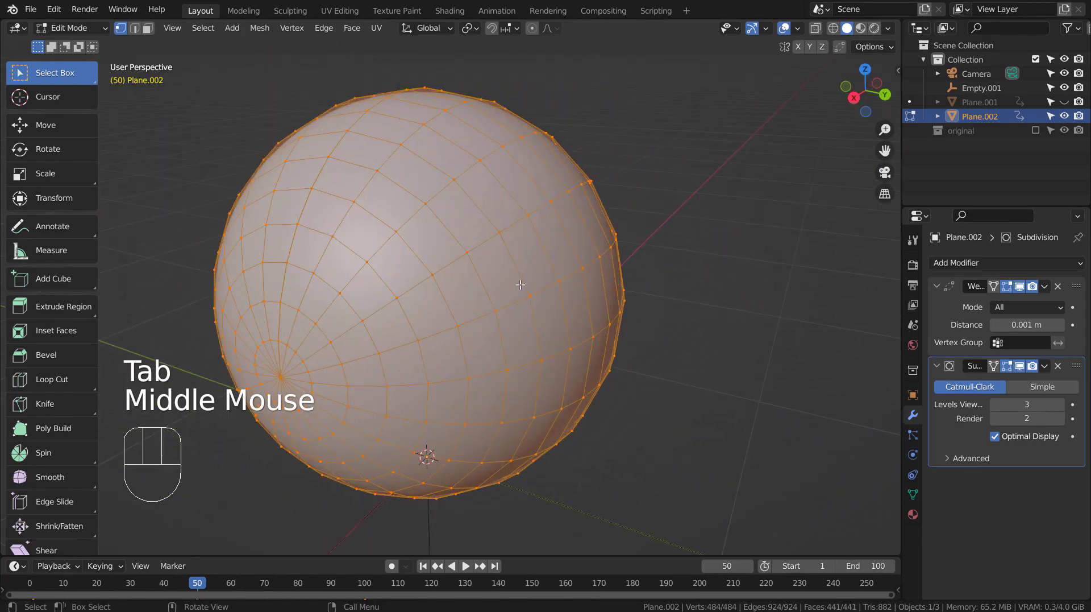
key(Tab)
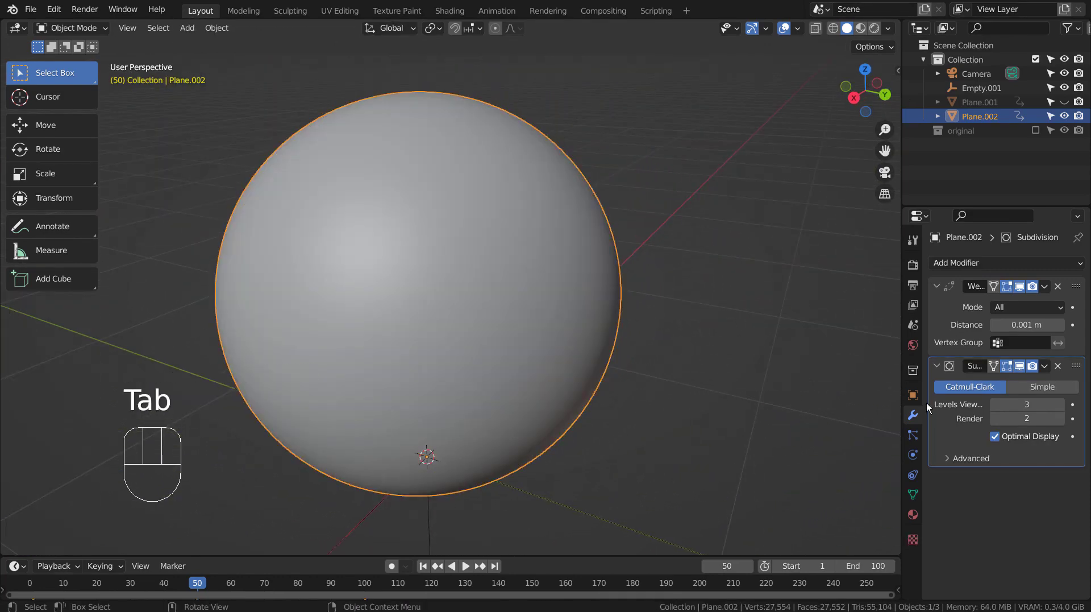
Delete the Subdivision and Weld modifiers, then Merge by Distance to remove 62 seam vertices.
click(1058, 366)
click(1059, 285)
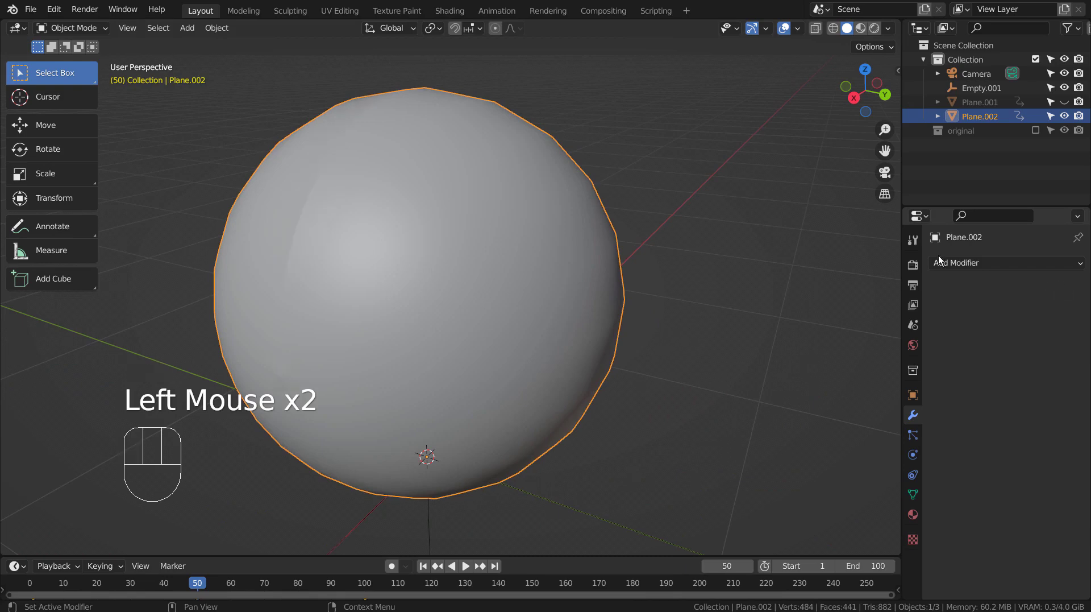
key(Tab)
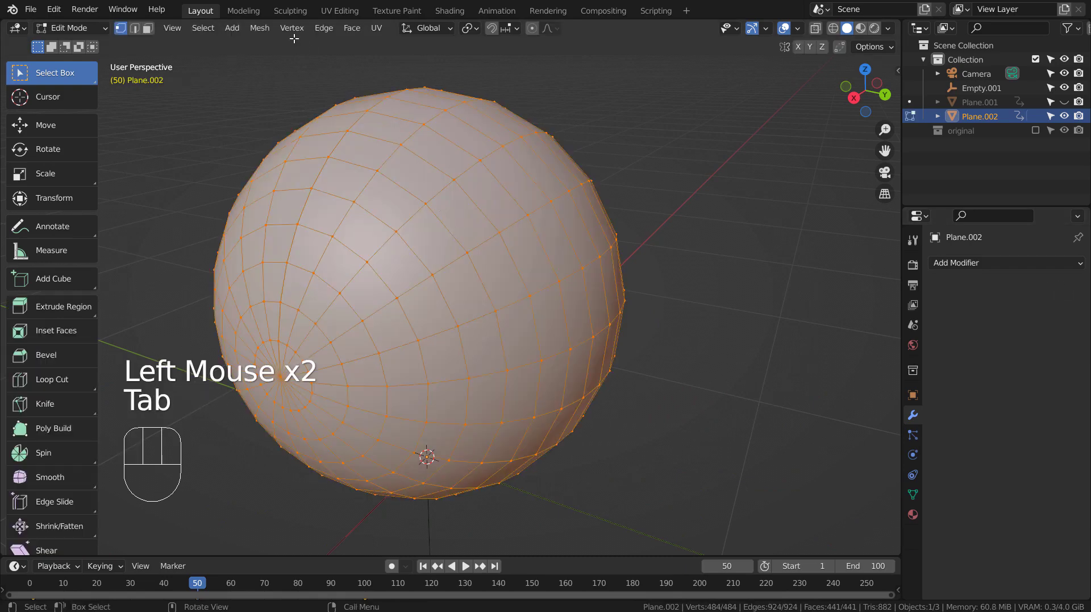
click(262, 28)
mouse_move(319, 337)
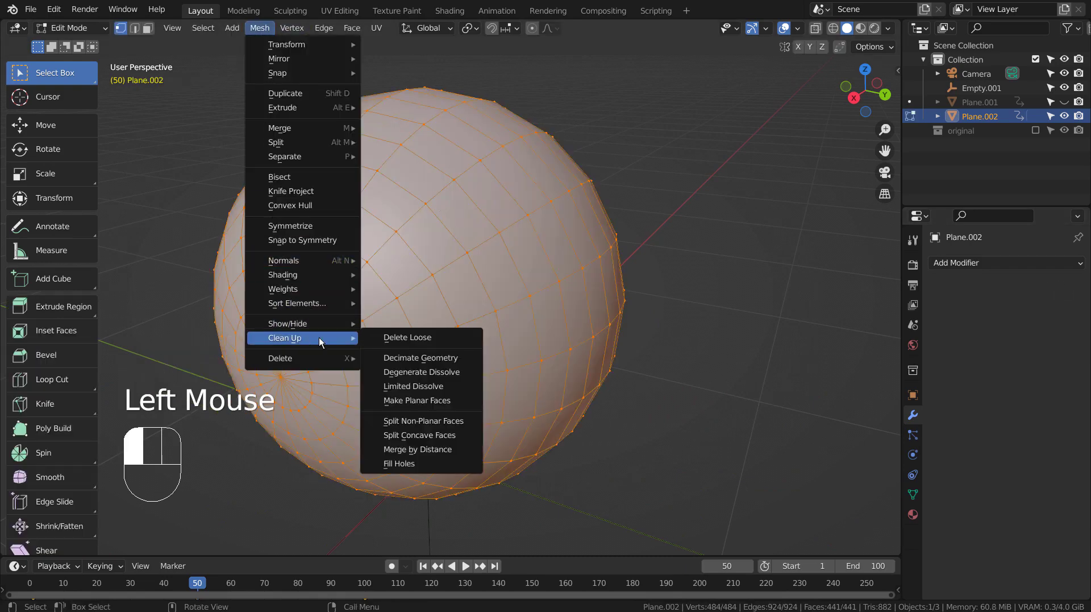
click(456, 449)
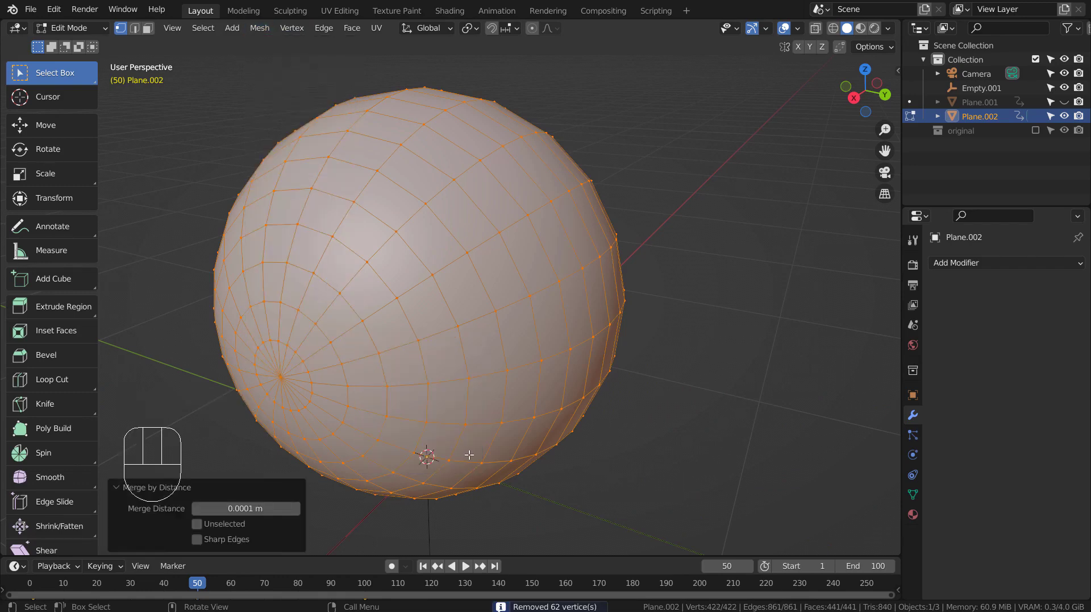
key(Tab)
middle_drag(459, 199, 546, 255)
Add a level 3 Subdivision modifier and view the blue sphere in Material Preview.
key(ctrl+3)
click(860, 28)
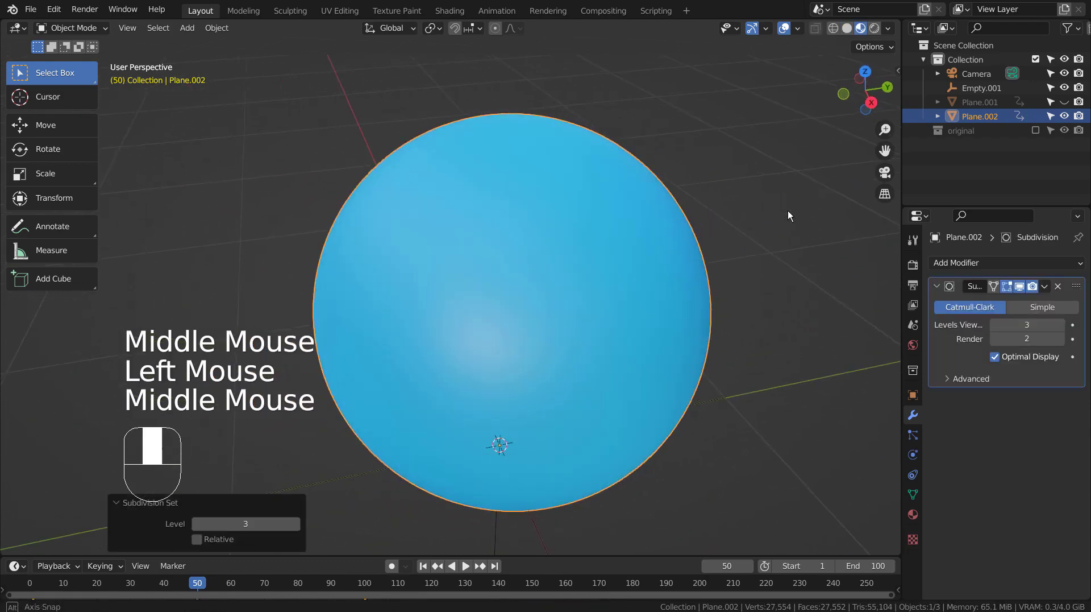